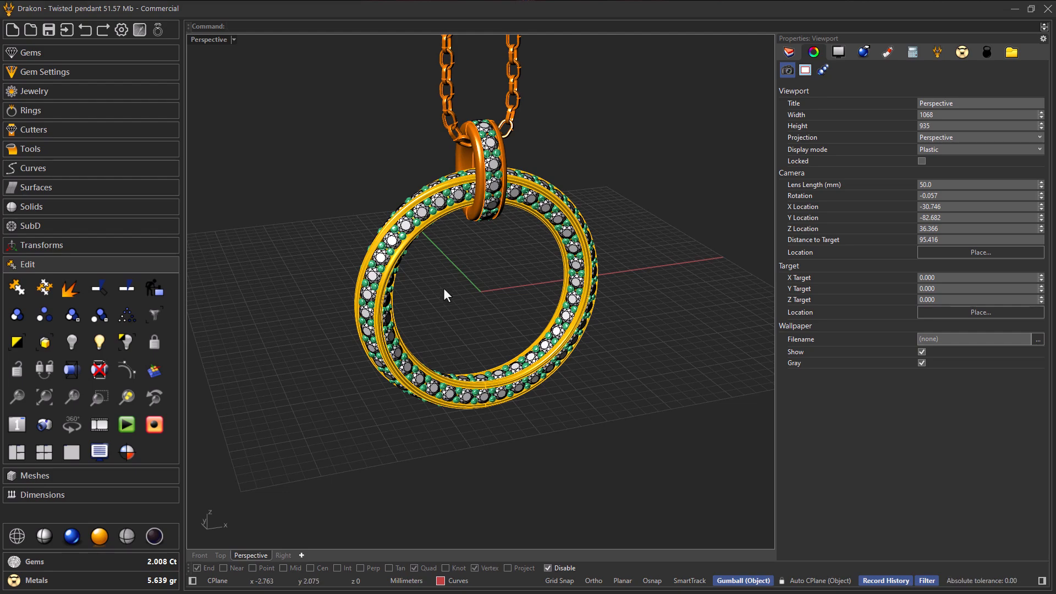
Preview the pendant in the Raytraced display mode from several angles, and return the Perspective view to Shaded.
{"action": "right_click_drag", "start_coordinate": [459, 250], "coordinate": [472, 322]}
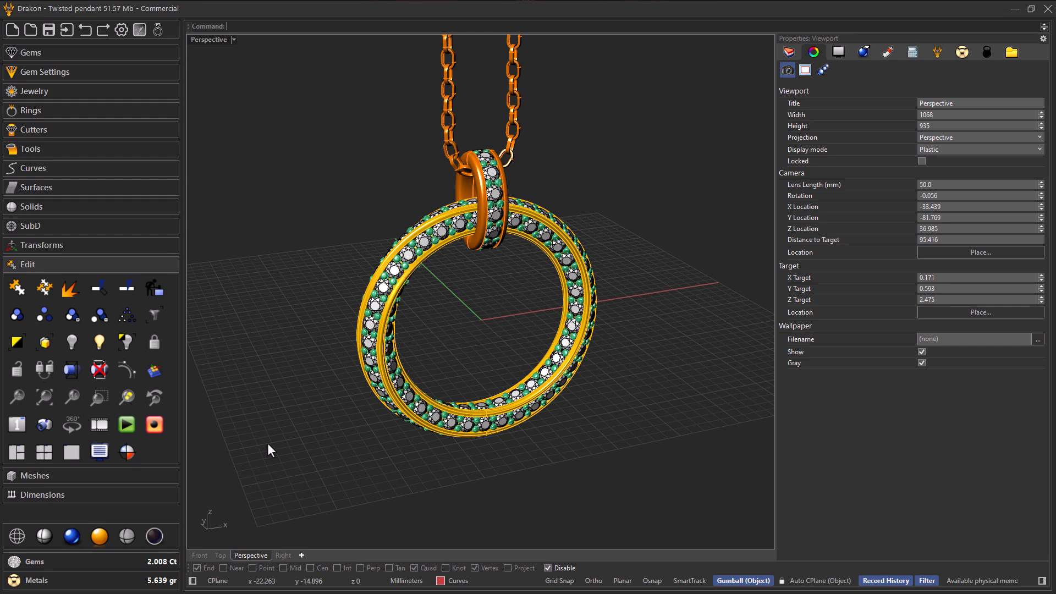
{"action": "left_click", "coordinate": [72, 535]}
{"action": "right_click_drag", "start_coordinate": [217, 487], "coordinate": [232, 473]}
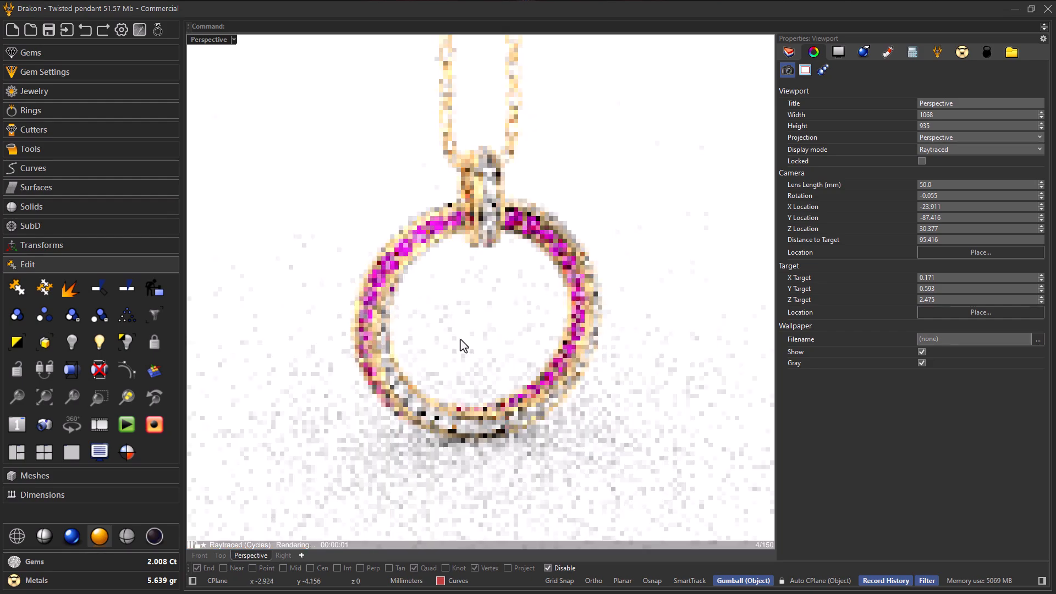
{"action": "mouse_move", "coordinate": [462, 344]}
{"action": "right_mouse_down"}
{"action": "mouse_move", "coordinate": [493, 345]}
{"action": "mouse_move", "coordinate": [405, 325]}
{"action": "mouse_move", "coordinate": [471, 332]}
{"action": "mouse_move", "coordinate": [500, 323]}
{"action": "mouse_move", "coordinate": [497, 306]}
{"action": "mouse_move", "coordinate": [453, 319]}
{"action": "mouse_move", "coordinate": [446, 335]}
{"action": "mouse_move", "coordinate": [462, 351]}
{"action": "mouse_move", "coordinate": [492, 344]}
{"action": "mouse_move", "coordinate": [472, 340]}
{"action": "right_mouse_up"}
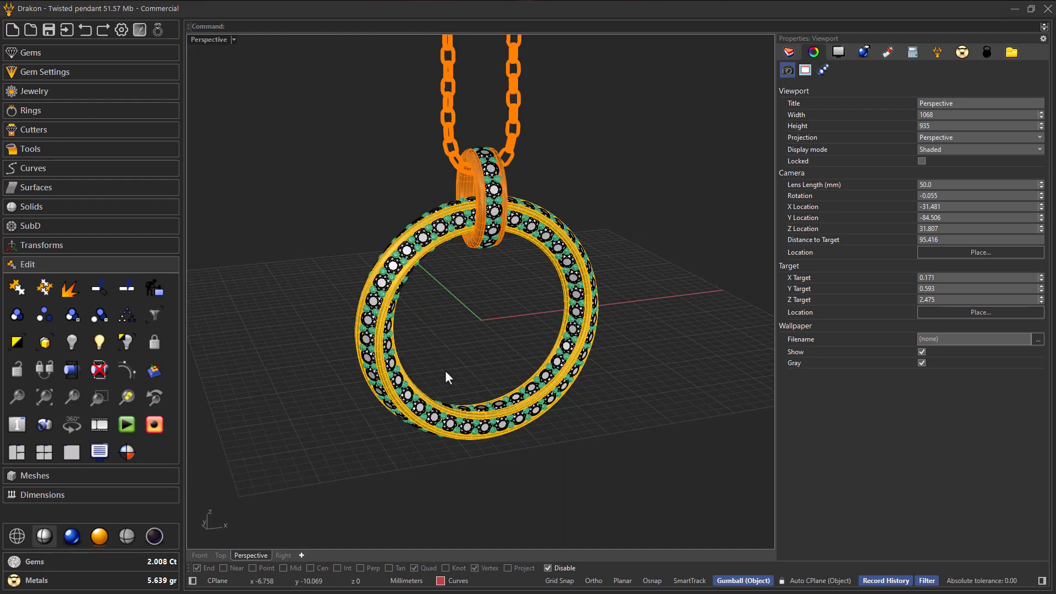
{"action": "mouse_move", "coordinate": [444, 370]}
{"action": "right_mouse_down"}
{"action": "mouse_move", "coordinate": [432, 369]}
{"action": "mouse_move", "coordinate": [445, 374]}
{"action": "right_mouse_up"}
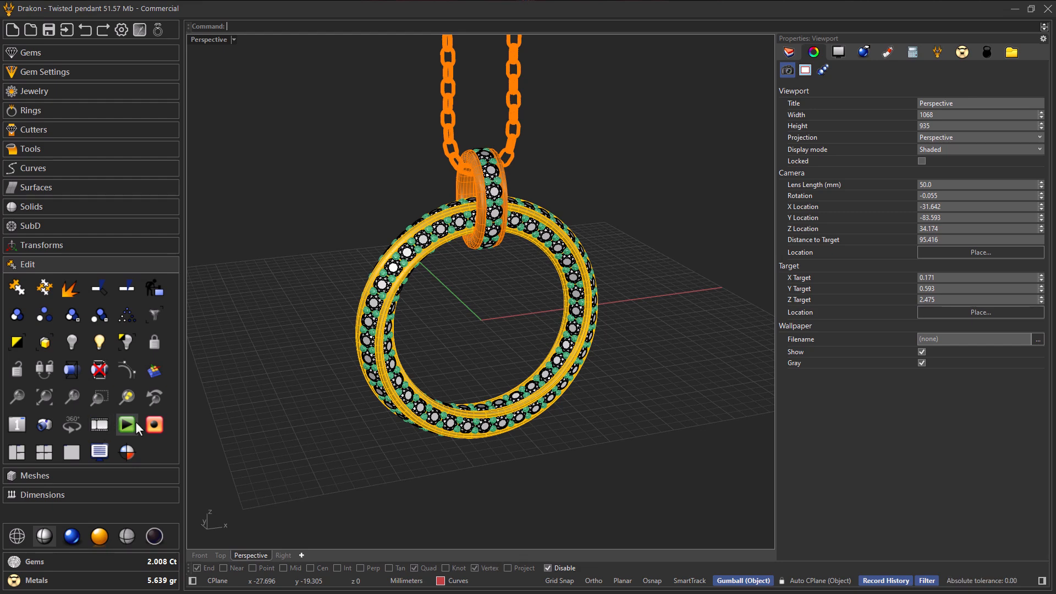
{"action": "right_click_drag", "start_coordinate": [401, 370], "coordinate": [410, 388]}
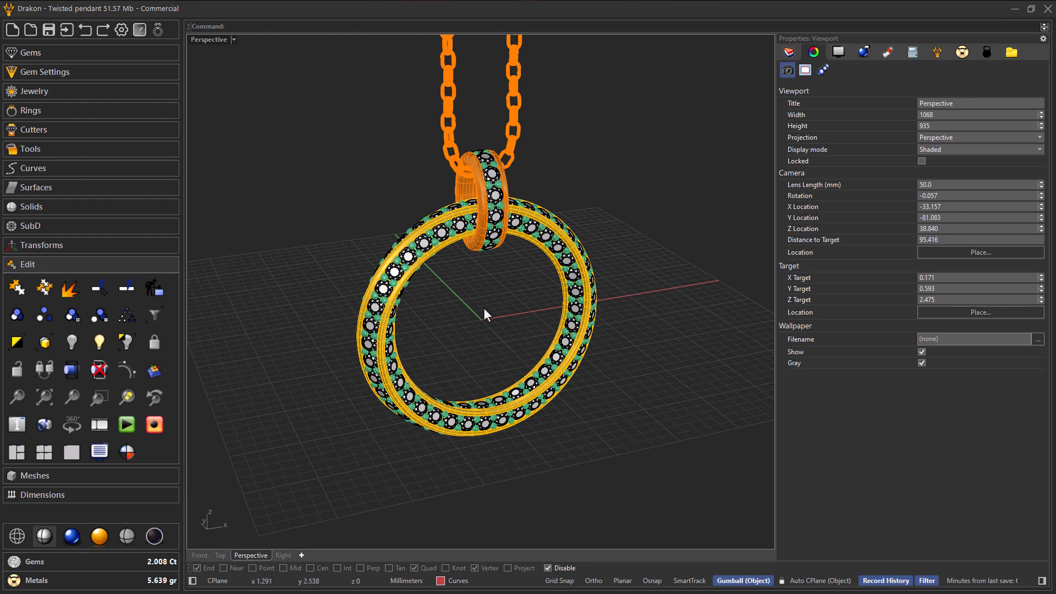
{"action": "right_click_drag", "start_coordinate": [496, 315], "coordinate": [484, 314]}
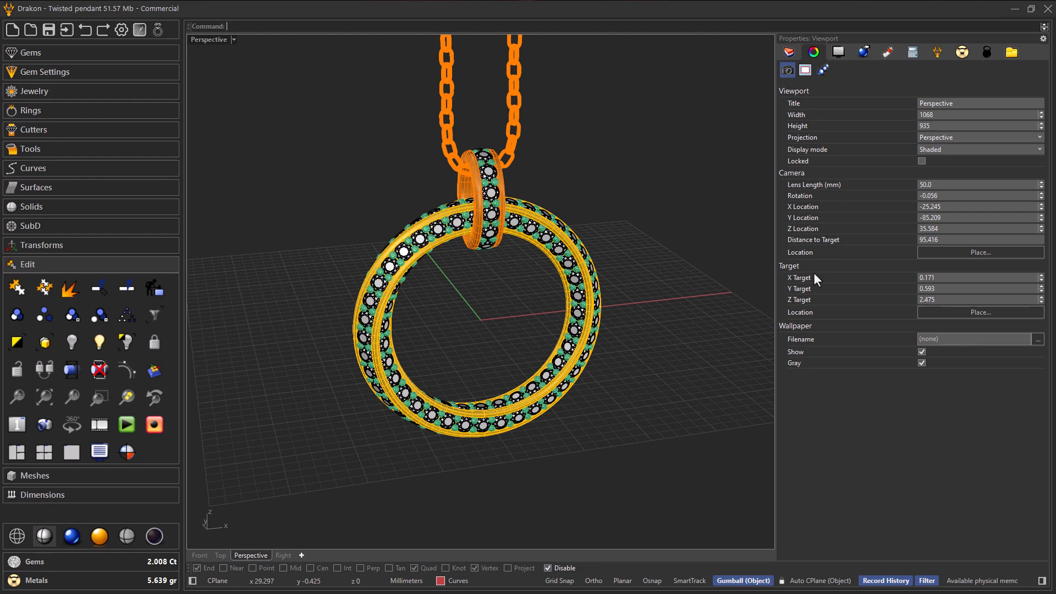
Place the Perspective camera target at the world origin (0).
{"action": "left_click", "coordinate": [957, 312]}
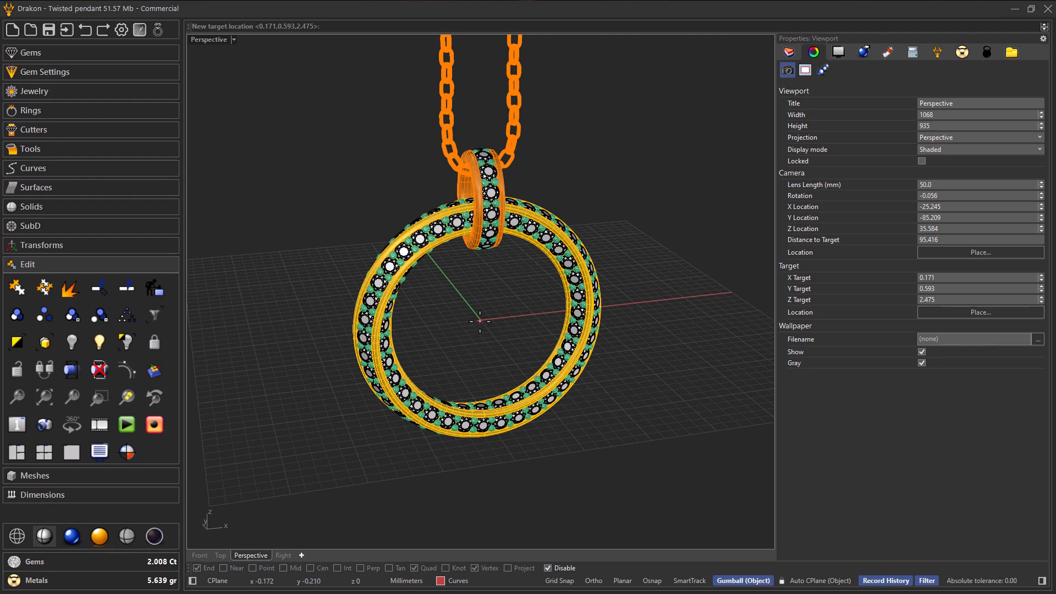
{"action": "type", "text": "0"}
{"action": "key", "text": "Return"}
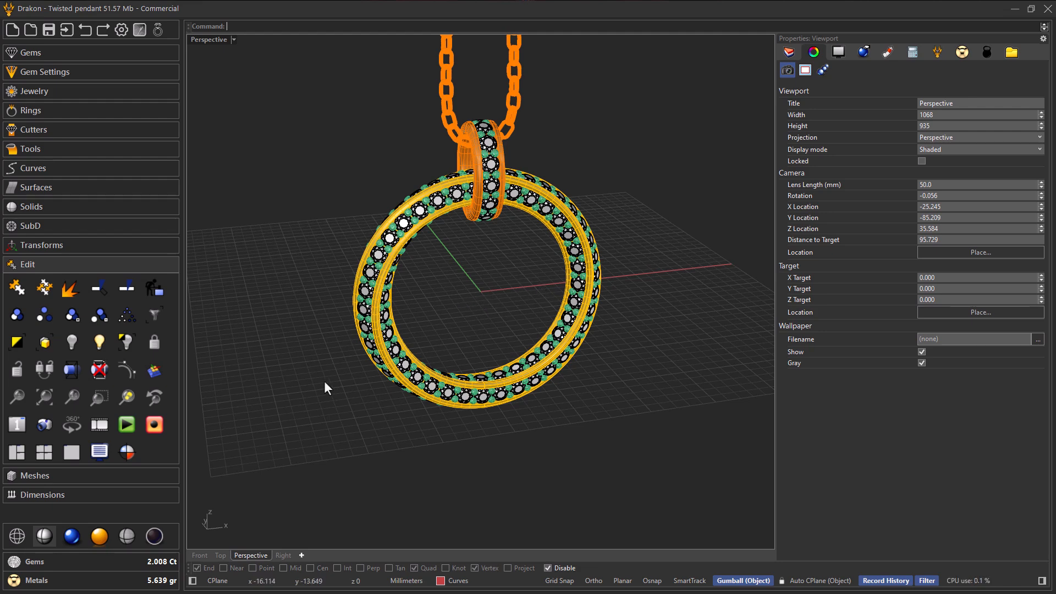
Set up a clockwise turntable animation named Drako with 222 jpg frames, RenderFull capture and the Perspective viewport, and play it.
{"action": "left_click", "coordinate": [97, 422]}
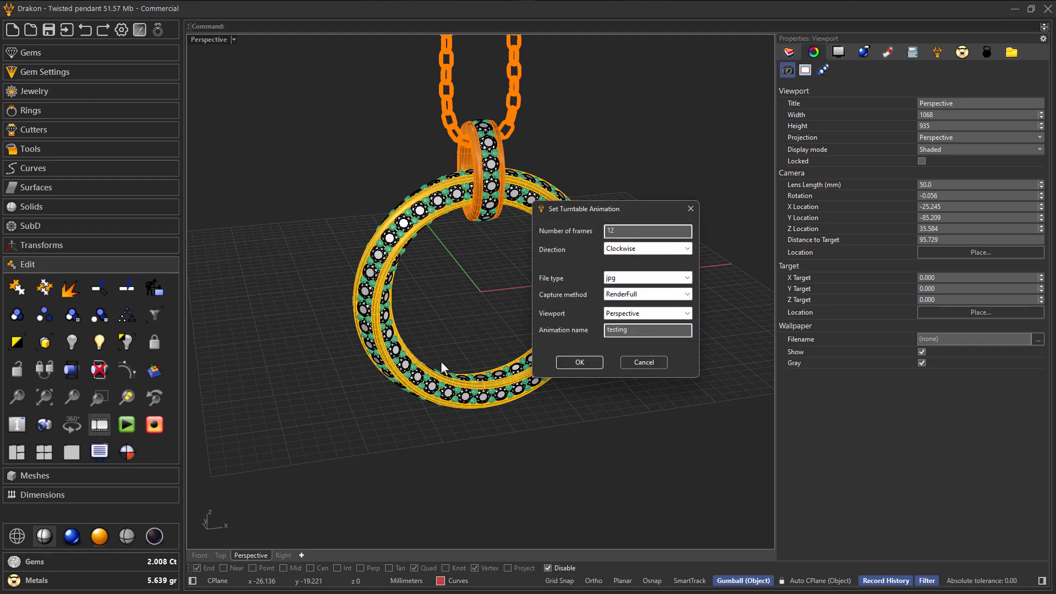
{"action": "left_click_drag", "start_coordinate": [617, 232], "coordinate": [597, 229]}
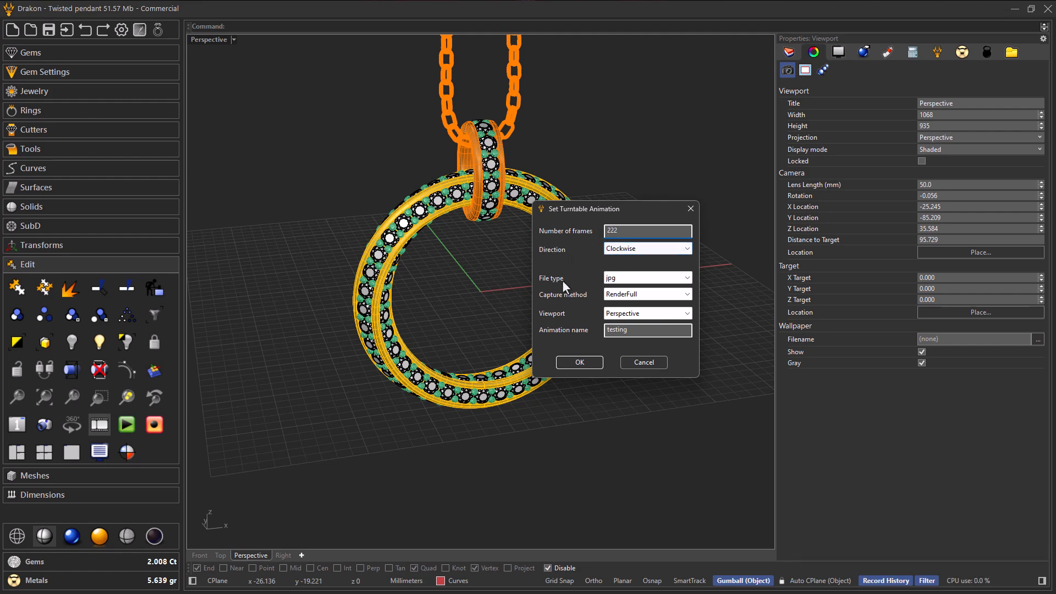
{"action": "left_click", "coordinate": [644, 296]}
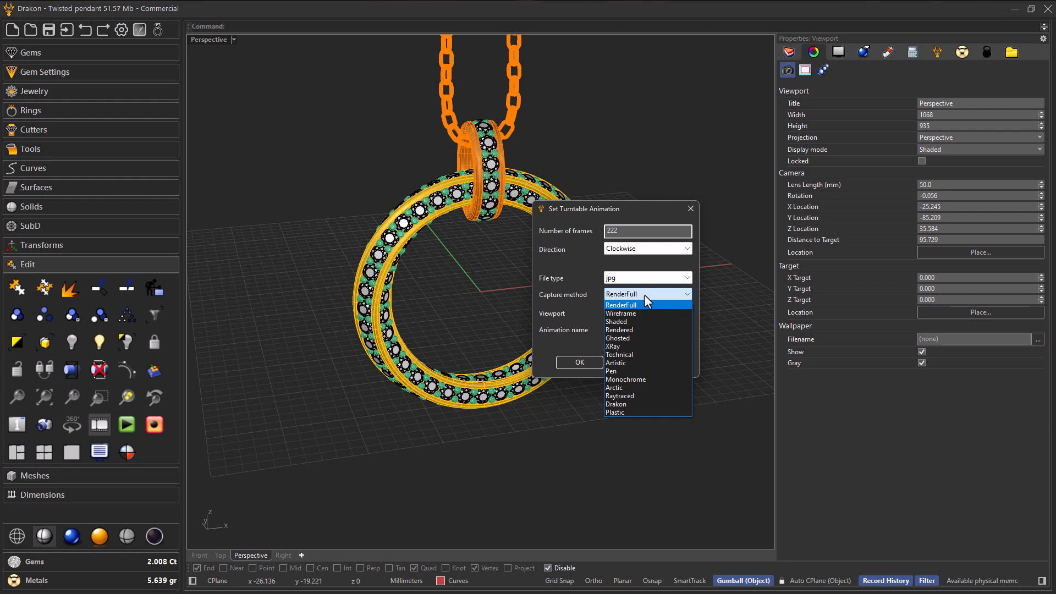
{"action": "left_click", "coordinate": [645, 295]}
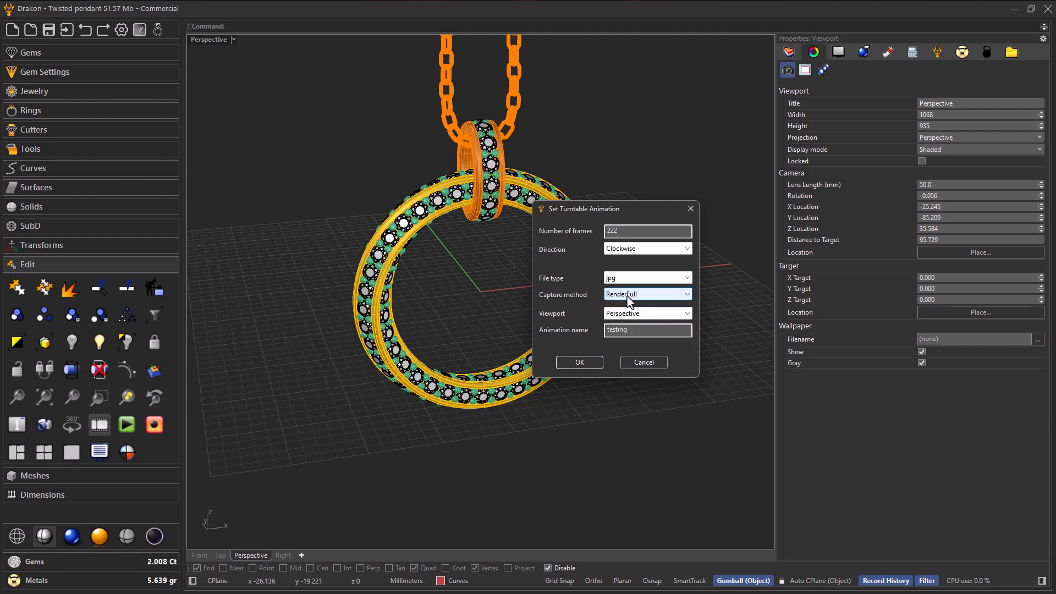
{"action": "left_click", "coordinate": [634, 329]}
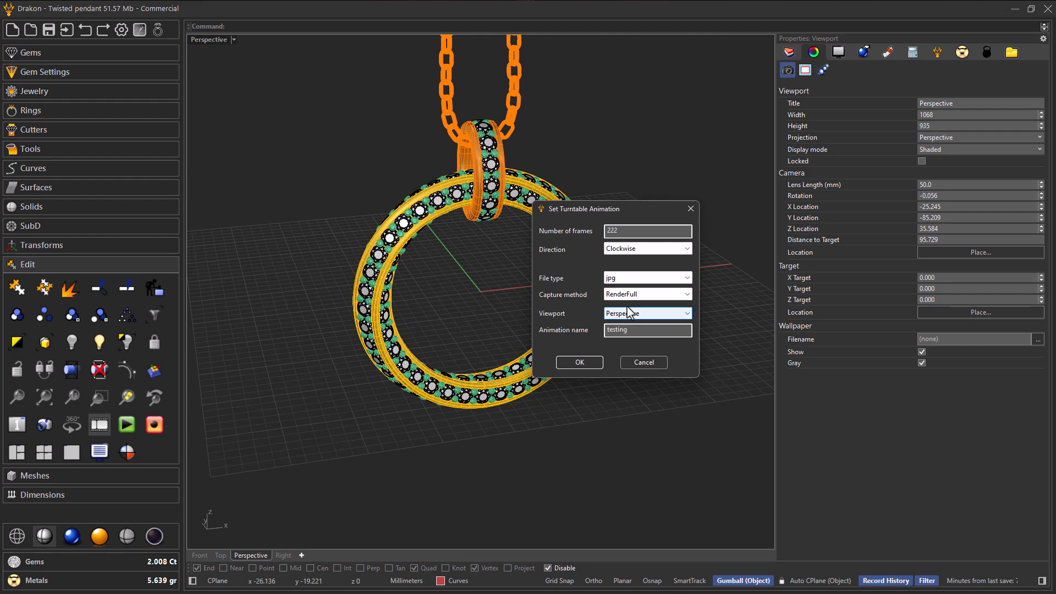
{"action": "left_click_drag", "start_coordinate": [633, 331], "coordinate": [583, 329]}
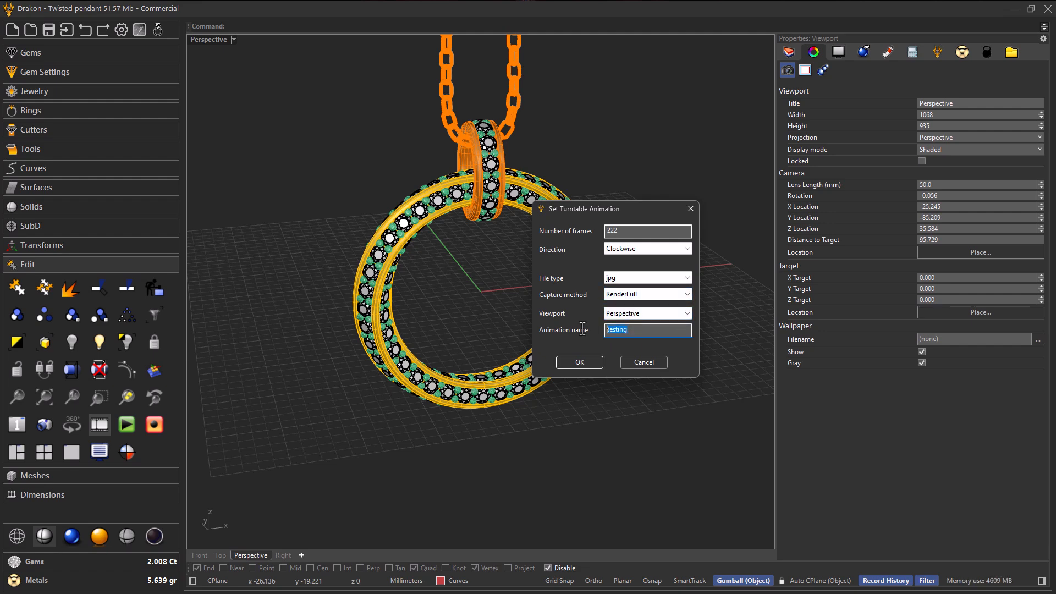
{"action": "type", "text": "Drako"}
{"action": "left_click", "coordinate": [586, 362]}
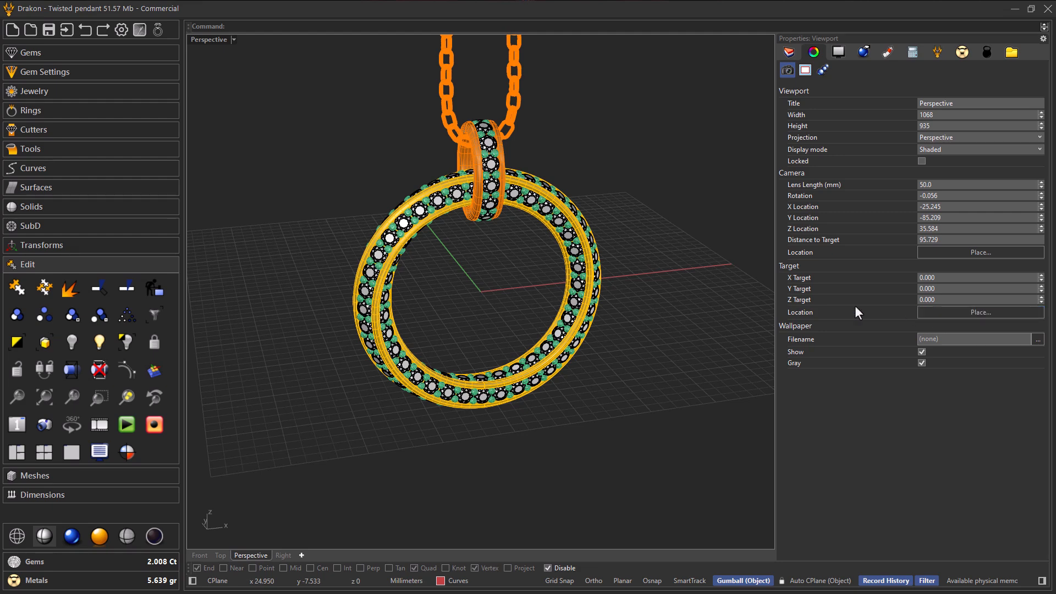
{"action": "left_click", "coordinate": [125, 423]}
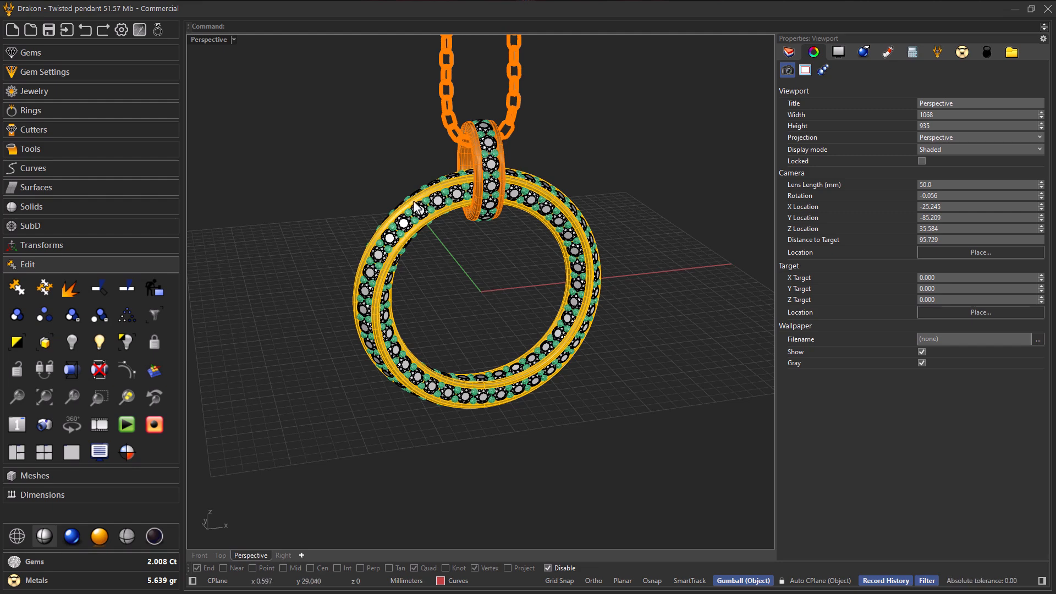
Start the animation recording command and set its target folder to New folder on the Desktop.
{"action": "left_click", "coordinate": [156, 430]}
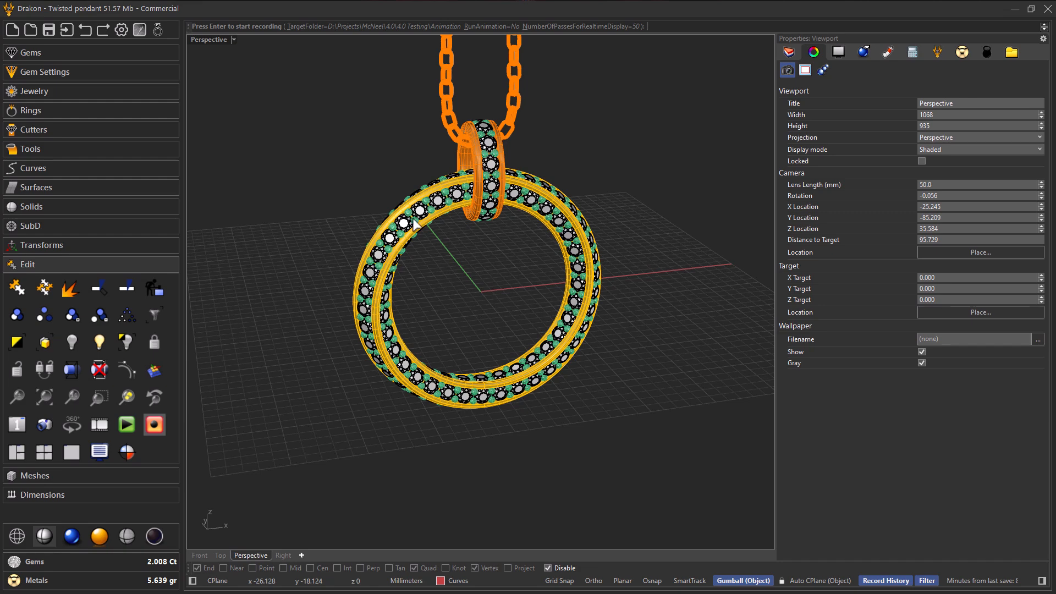
{"action": "left_click", "coordinate": [412, 26]}
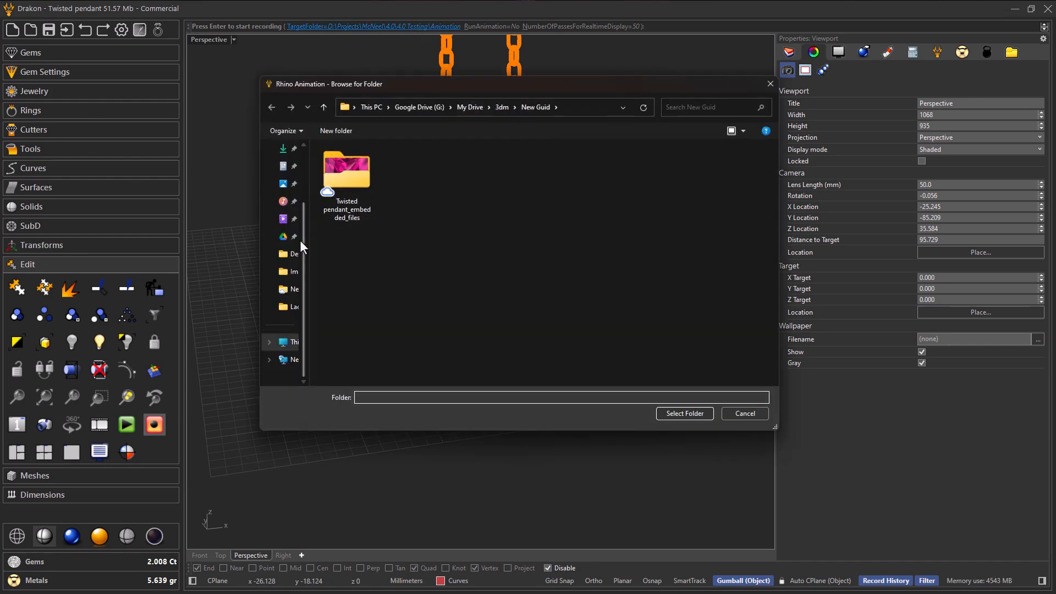
{"action": "scroll", "coordinate": [283, 231], "scroll_direction": "up", "scroll_amount": 2}
{"action": "left_click", "coordinate": [287, 209]}
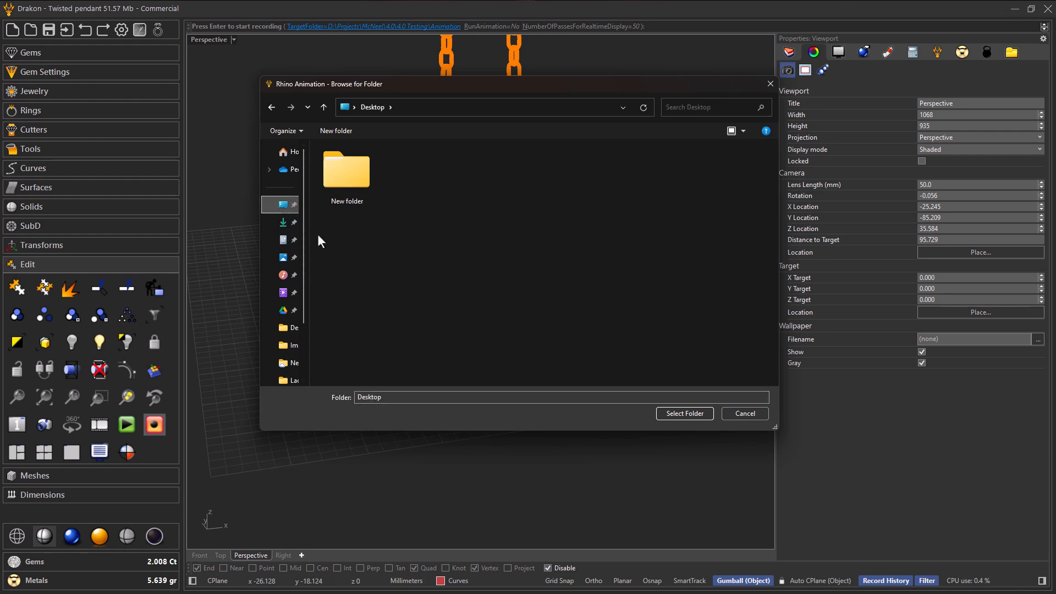
{"action": "double_click", "coordinate": [348, 186]}
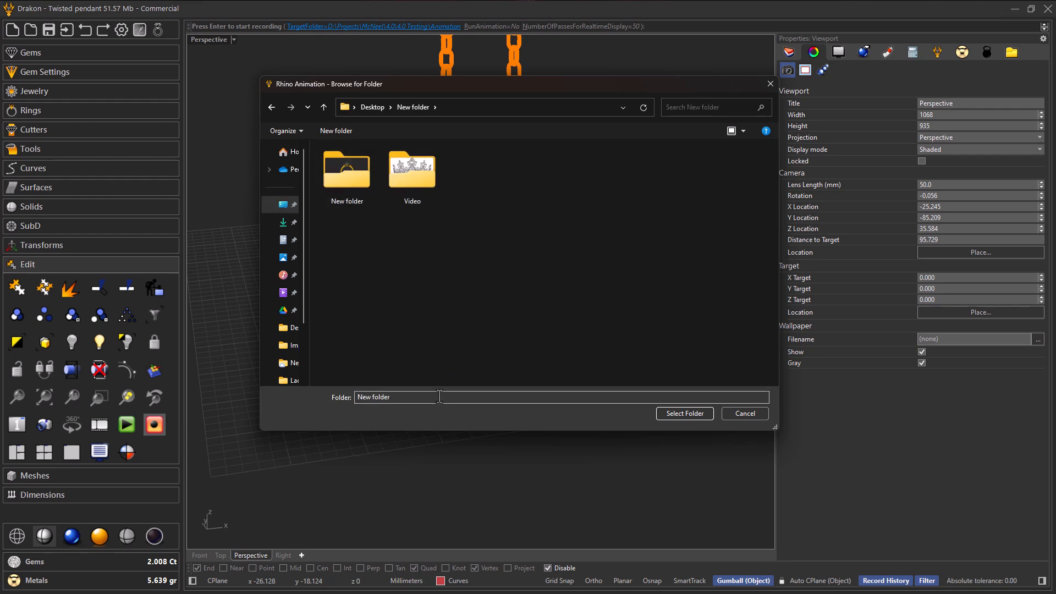
{"action": "left_click", "coordinate": [671, 413]}
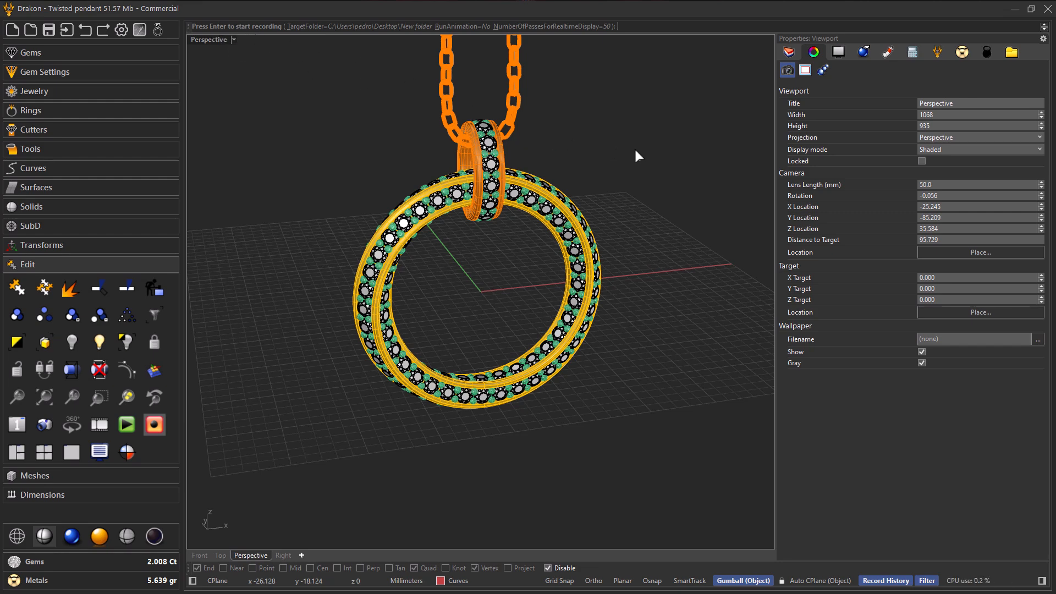
Switch the view to Wireframe, record the turntable animation to rendered frames, and stop the rendering early.
{"action": "key", "text": "ctrl+alt+w"}
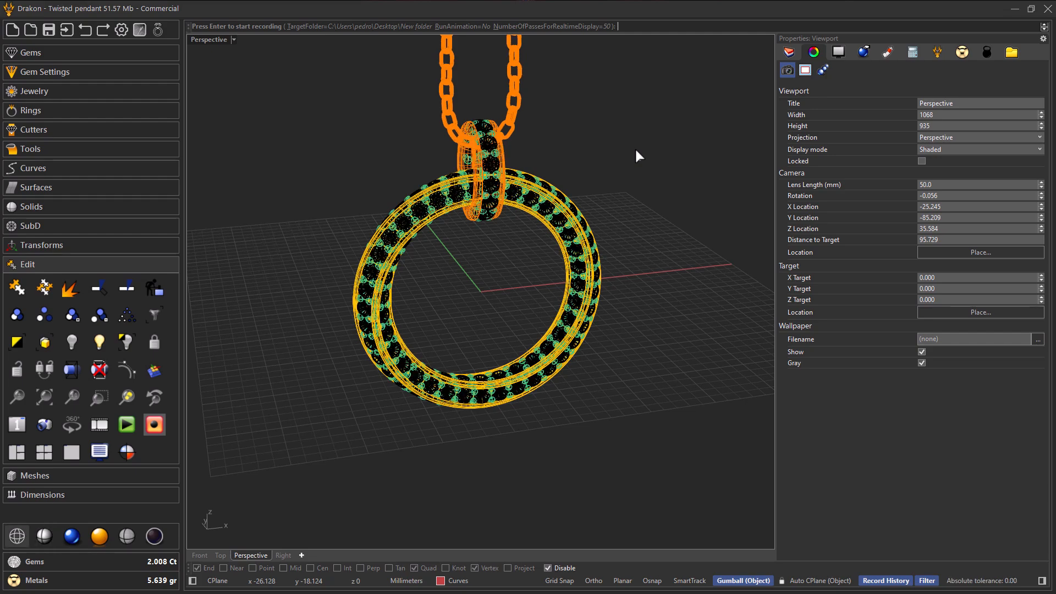
{"action": "key", "text": "Return"}
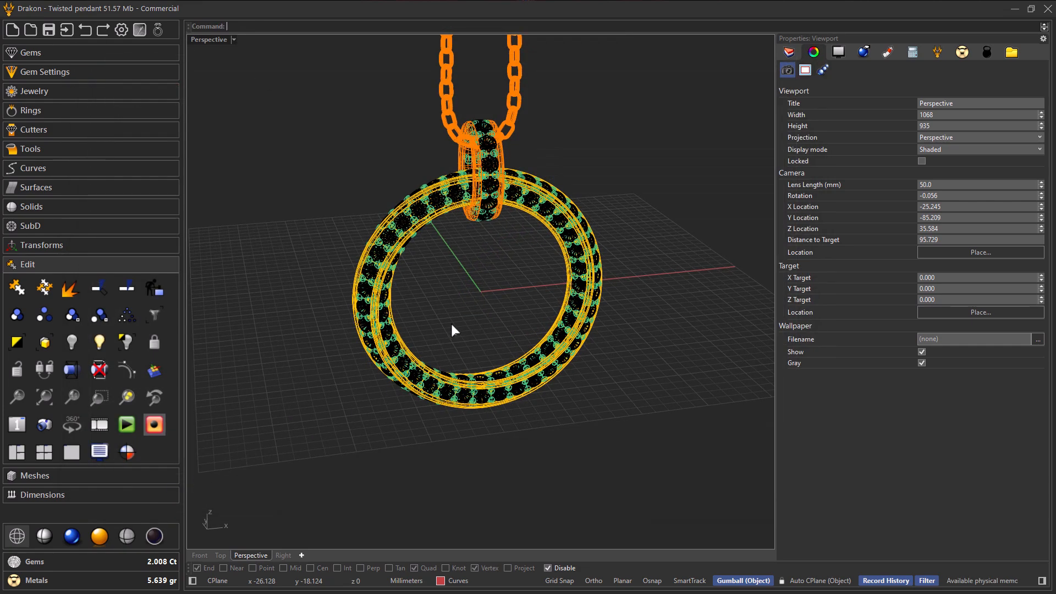
{"action": "right_click", "coordinate": [414, 218]}
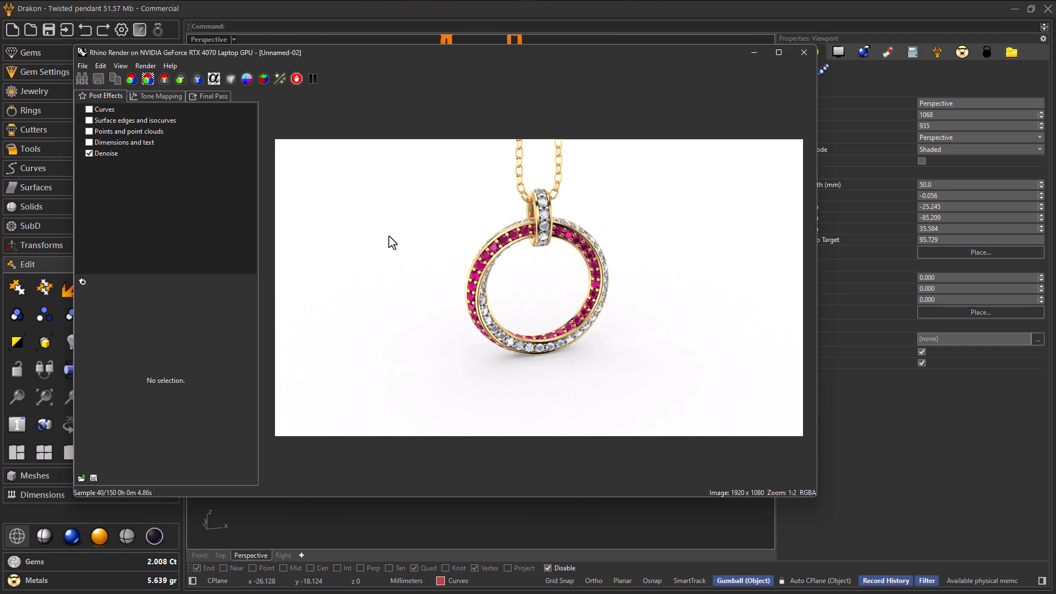
{"action": "left_click", "coordinate": [301, 86]}
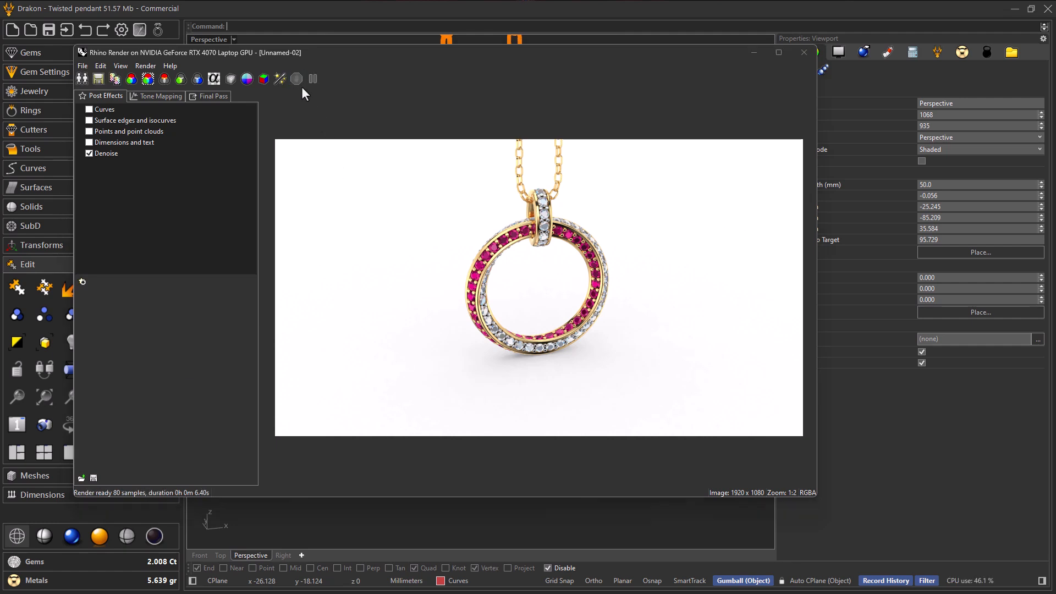
{"action": "key", "text": "Escape"}
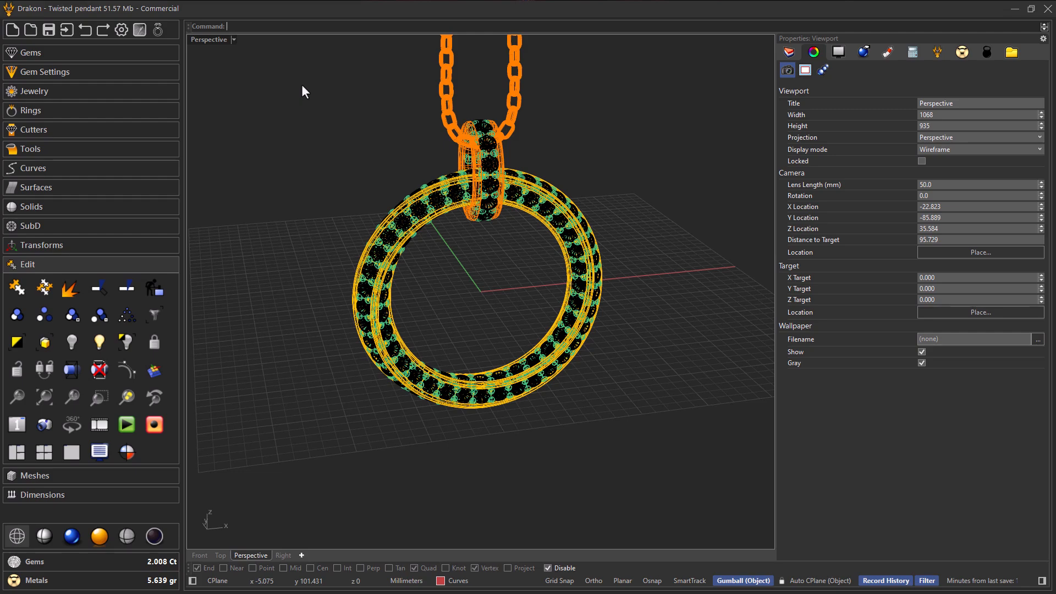
{"action": "right_click_drag", "start_coordinate": [495, 314], "coordinate": [465, 322]}
{"action": "scroll", "coordinate": [478, 322], "scroll_direction": "down", "scroll_amount": 4}
{"action": "scroll", "coordinate": [460, 322], "scroll_direction": "down", "scroll_amount": 2}
{"action": "scroll", "coordinate": [461, 322], "scroll_direction": "down", "scroll_amount": 2}
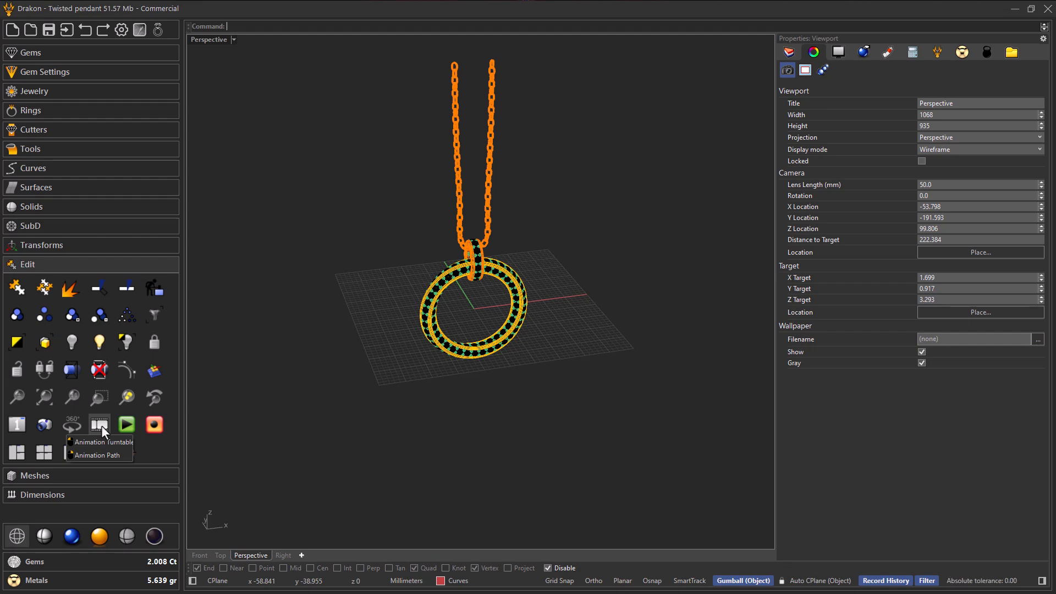
{"action": "mouse_move", "coordinate": [436, 374]}
{"action": "right_mouse_down"}
{"action": "mouse_move", "coordinate": [491, 384]}
{"action": "mouse_move", "coordinate": [446, 365]}
{"action": "right_mouse_up"}
{"action": "scroll", "coordinate": [457, 306], "scroll_direction": "up", "scroll_amount": 5}
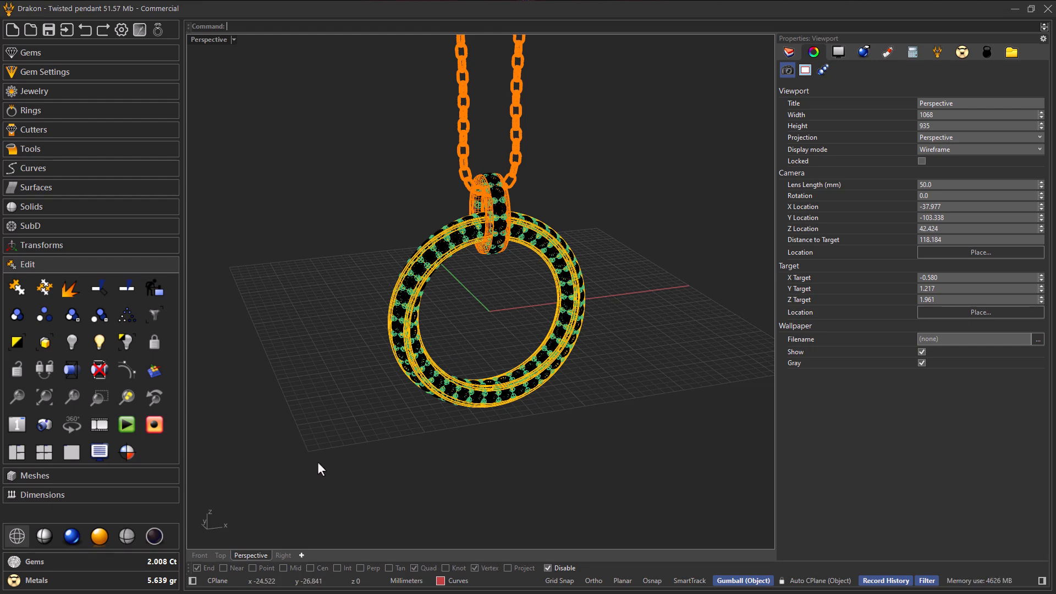
In the Top view, draw an ellipse centred on the pendant at the origin, with semi-axes about 41 mm along X and 22 mm along Y.
{"action": "left_click", "coordinate": [221, 555]}
{"action": "scroll", "coordinate": [454, 396], "scroll_direction": "down", "scroll_amount": 3}
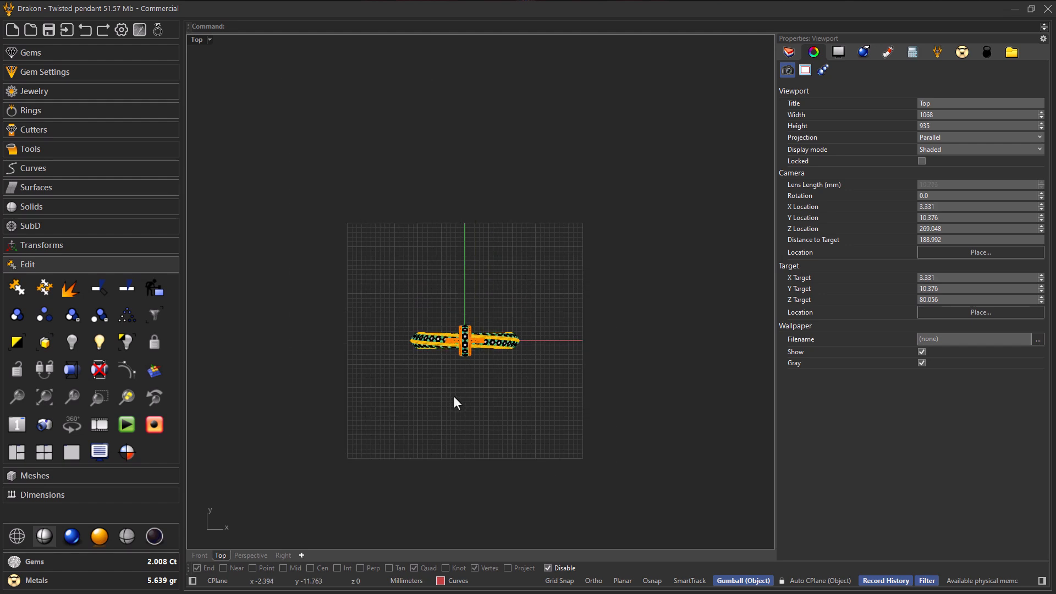
{"action": "right_click_drag", "start_coordinate": [453, 396], "coordinate": [475, 392]}
{"action": "left_click", "coordinate": [59, 167]}
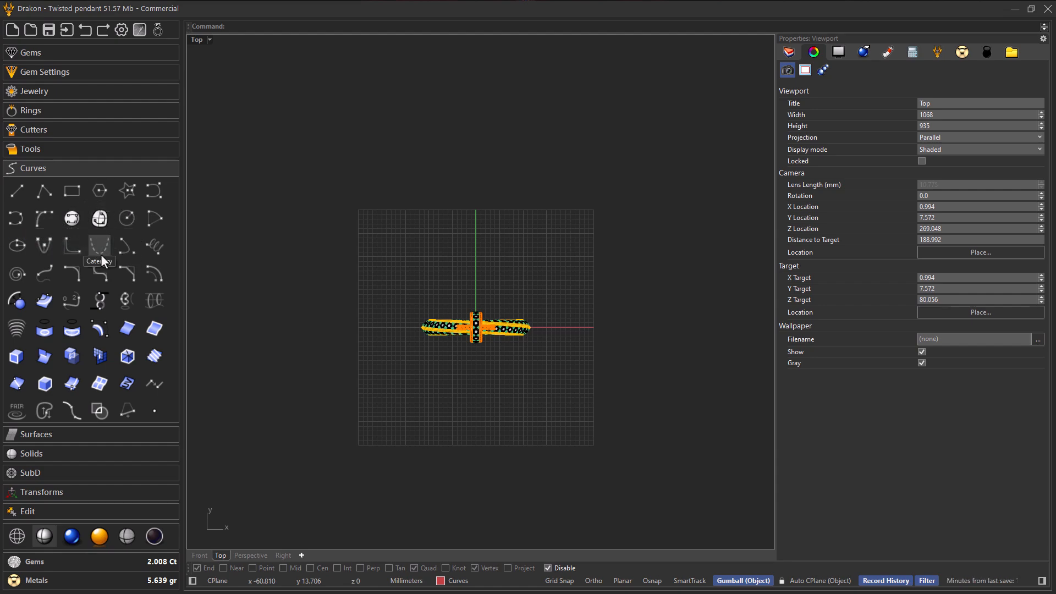
{"action": "left_click", "coordinate": [17, 247]}
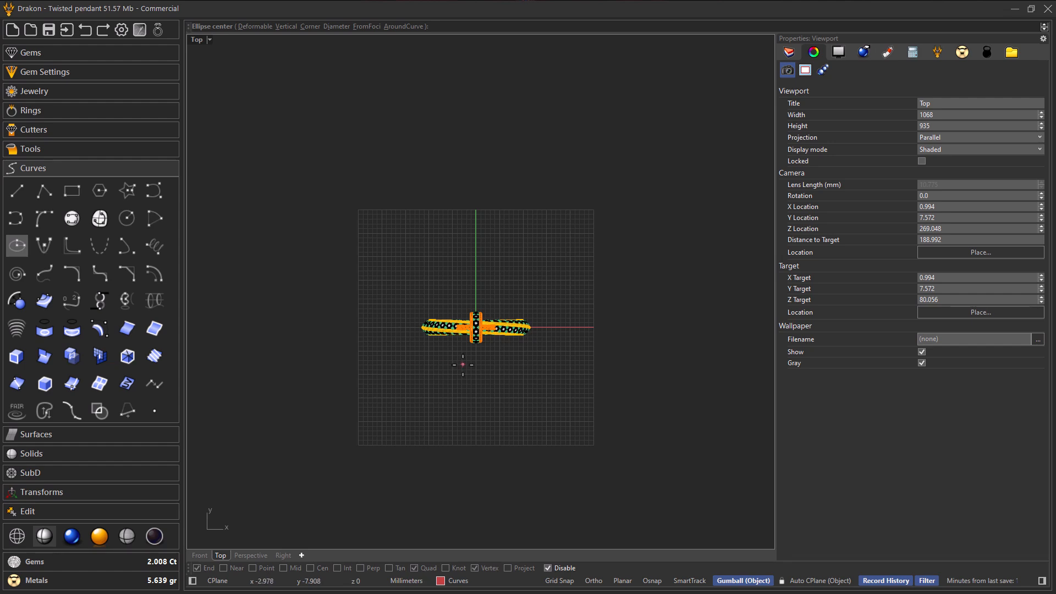
{"action": "left_click", "coordinate": [476, 327]}
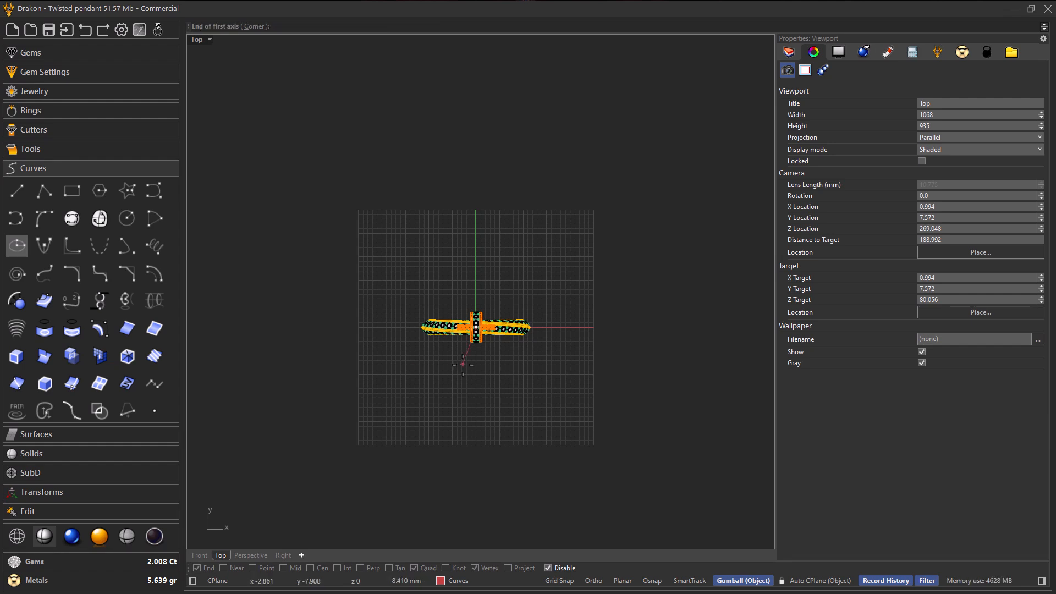
{"action": "key", "text": "F8"}
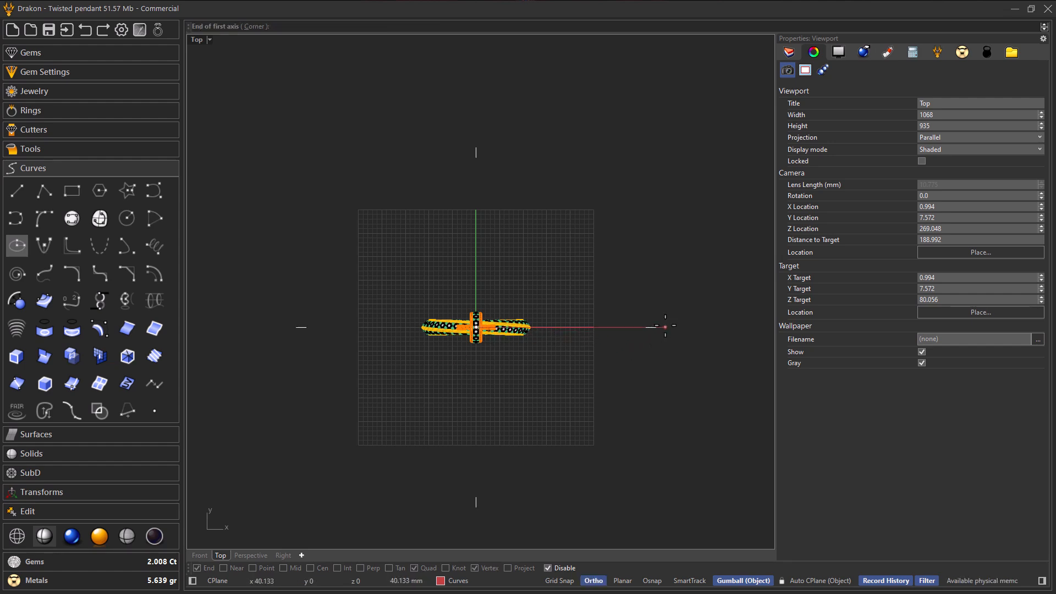
{"action": "left_click", "coordinate": [669, 326]}
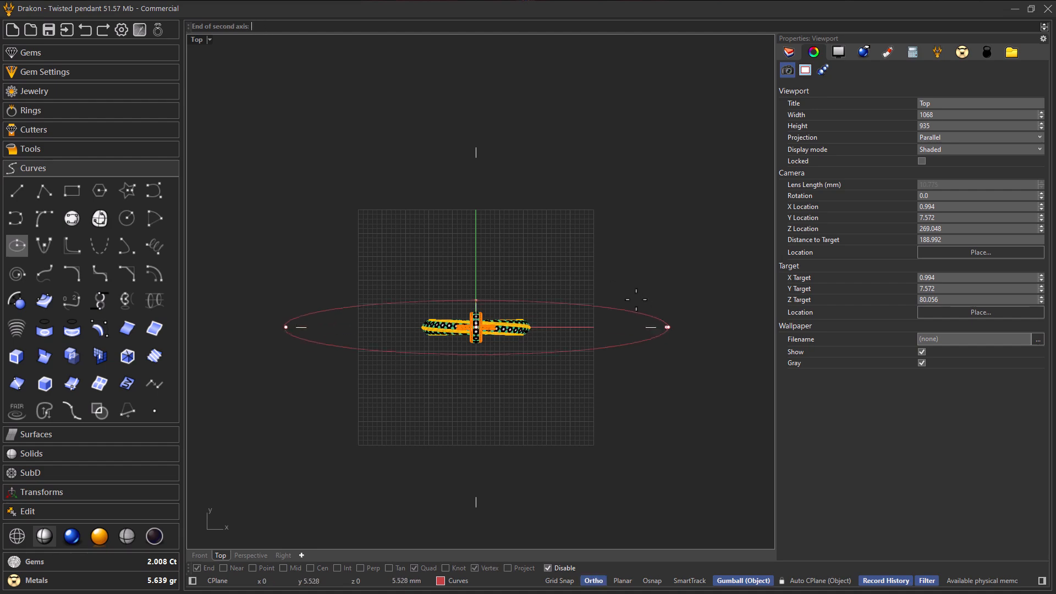
{"action": "left_click", "coordinate": [582, 230]}
{"action": "left_click", "coordinate": [525, 226]}
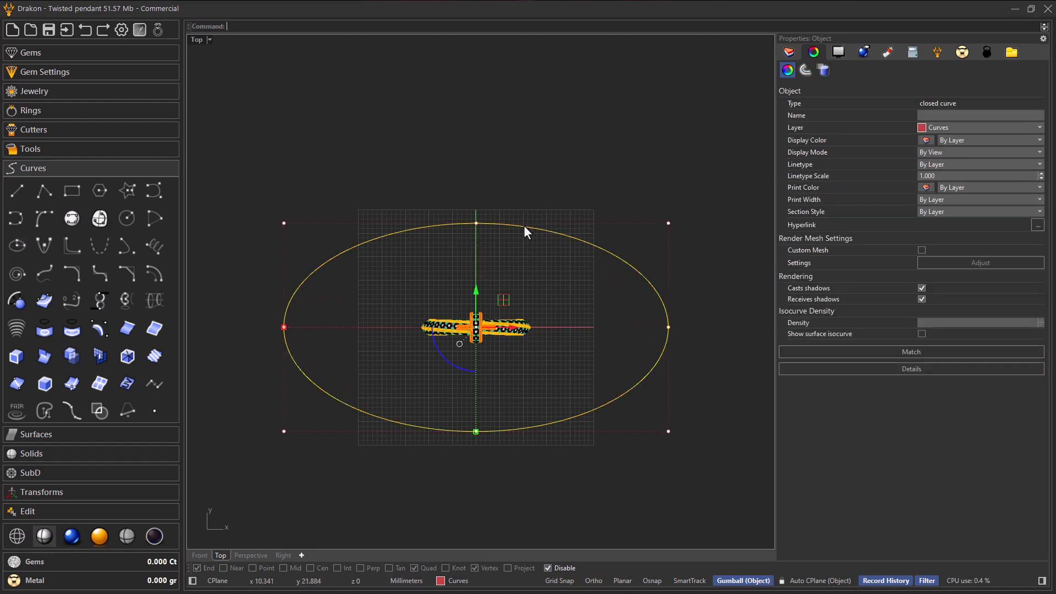
In the Front view, raise the ellipse vertically from the pendant's centre to about the middle height of the chain.
{"action": "left_click", "coordinate": [203, 553]}
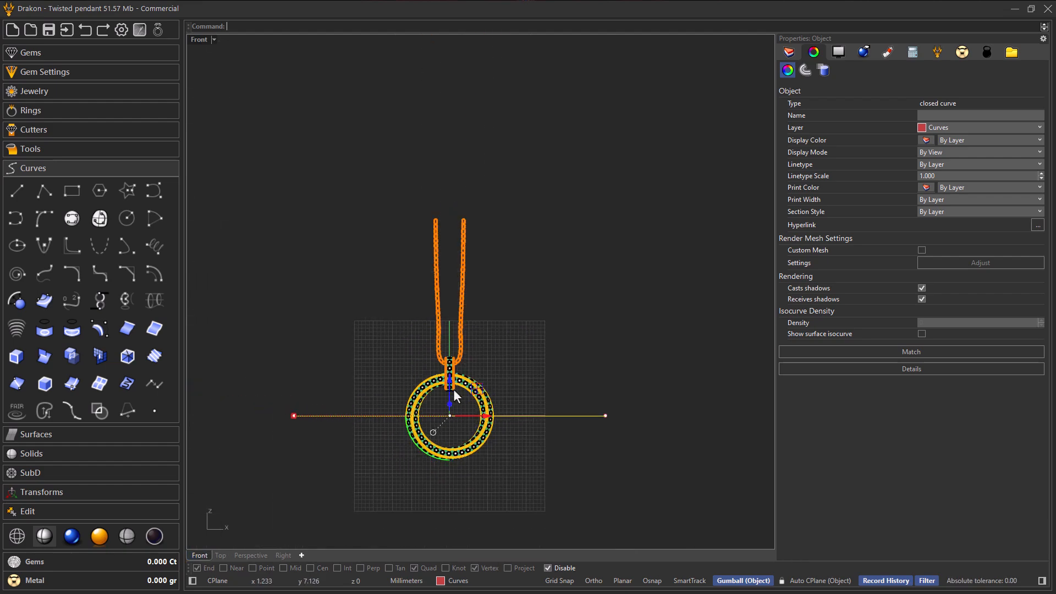
{"action": "left_click_drag", "start_coordinate": [448, 385], "coordinate": [478, 238]}
{"action": "left_click", "coordinate": [503, 308]}
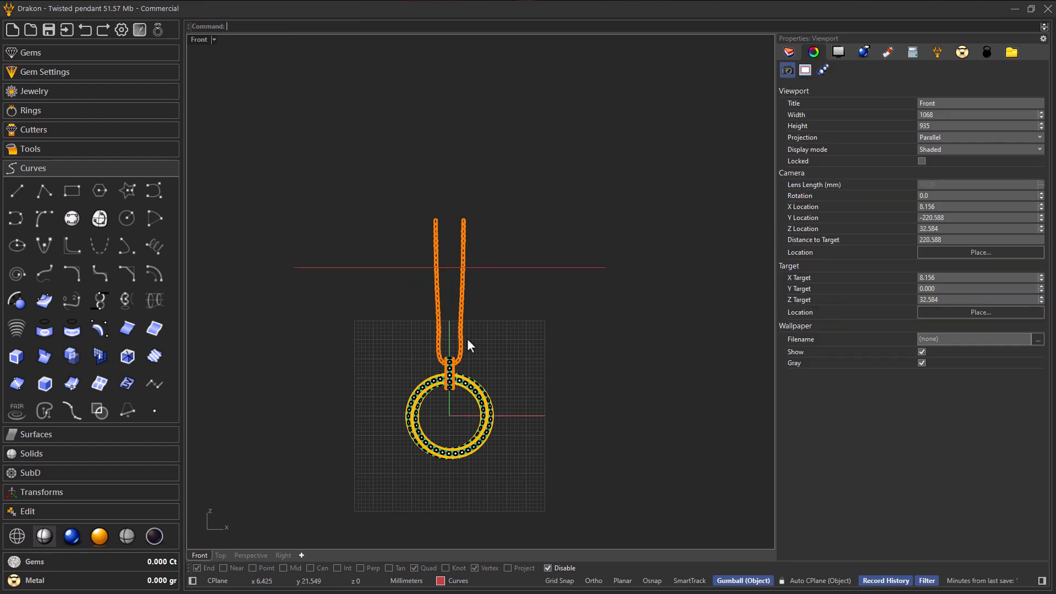
In the Perspective view, scale the ellipse up about its centre so it circles the pendant at a wider distance.
{"action": "left_click", "coordinate": [245, 555]}
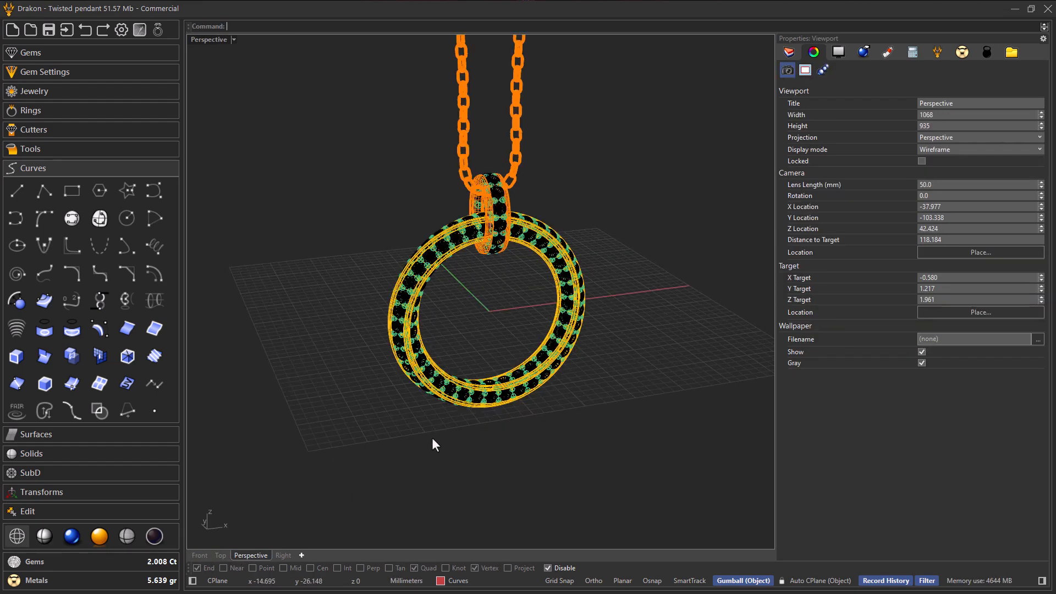
{"action": "scroll", "coordinate": [424, 450], "scroll_direction": "down", "scroll_amount": 3}
{"action": "right_click_drag", "start_coordinate": [424, 450], "coordinate": [480, 408]}
{"action": "left_click", "coordinate": [538, 176]}
{"action": "right_click_drag", "start_coordinate": [546, 273], "coordinate": [559, 256]}
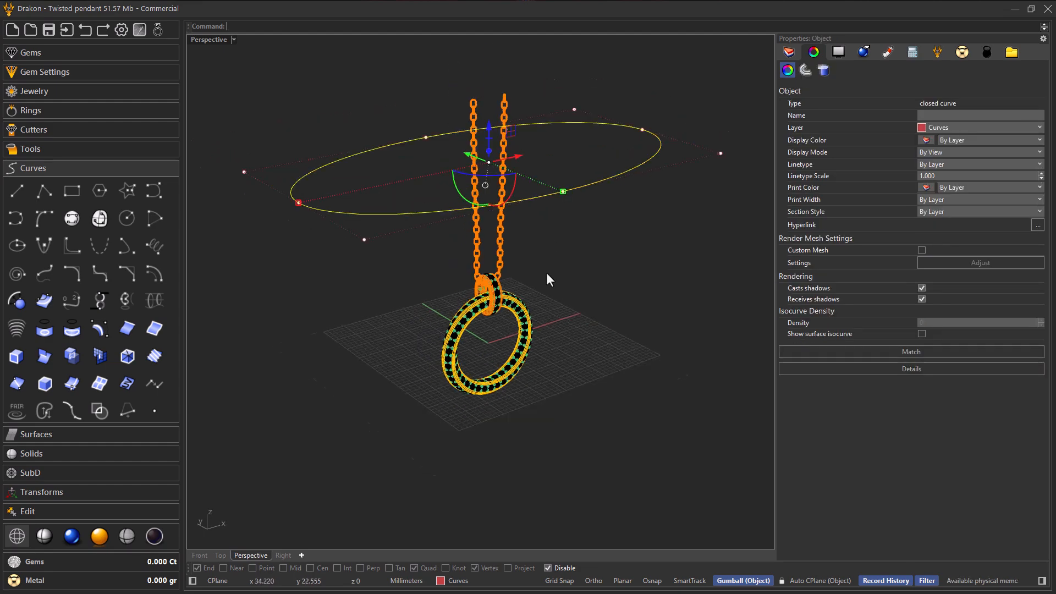
{"action": "left_click_drag", "start_coordinate": [564, 193], "coordinate": [631, 273]}
{"action": "left_click", "coordinate": [594, 332]}
{"action": "scroll", "coordinate": [586, 341], "scroll_direction": "down", "scroll_amount": 4}
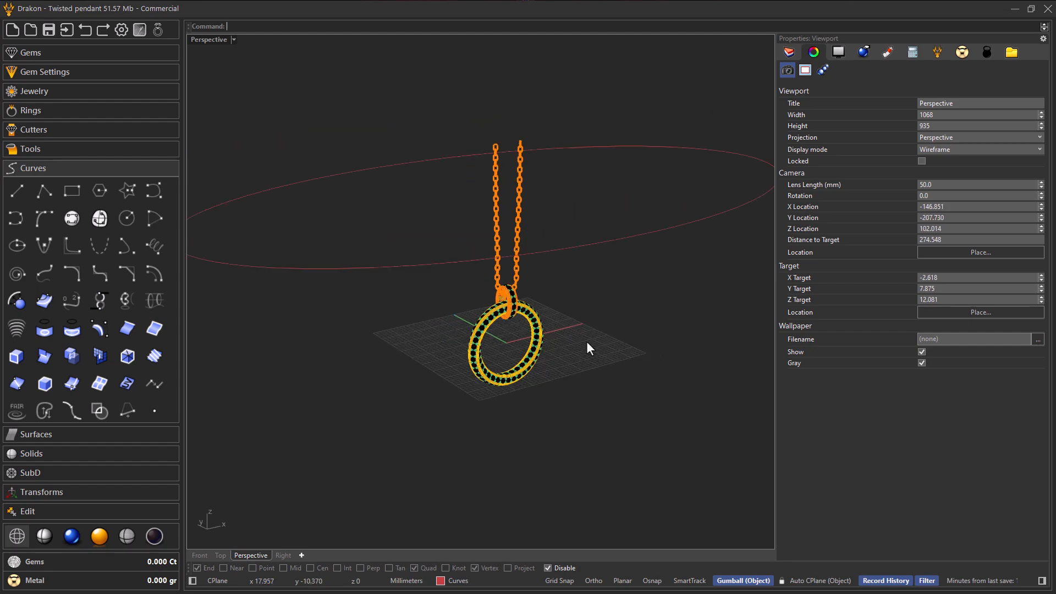
Examine the enlarged ellipse around the chain and pendant from different distances and angles.
{"action": "scroll", "coordinate": [555, 350], "scroll_direction": "up", "scroll_amount": 6}
{"action": "right_click_drag", "start_coordinate": [484, 353], "coordinate": [507, 356]}
{"action": "scroll", "coordinate": [506, 362], "scroll_direction": "down", "scroll_amount": 3}
{"action": "left_click", "coordinate": [420, 276]}
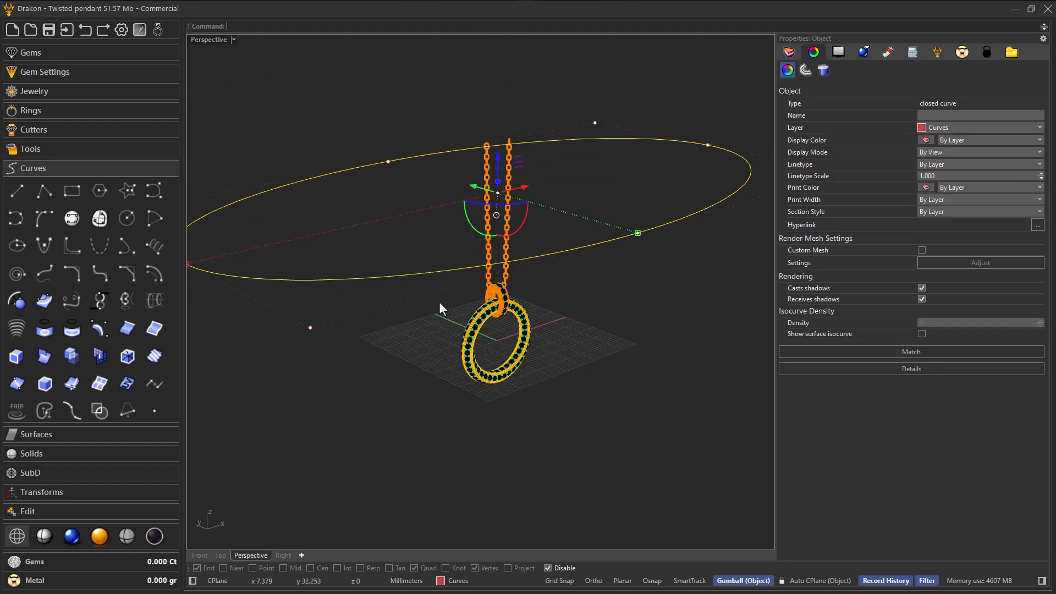
{"action": "scroll", "coordinate": [440, 299], "scroll_direction": "up", "scroll_amount": 4}
{"action": "right_click_drag", "start_coordinate": [440, 299], "coordinate": [411, 313]}
{"action": "right_click_drag", "start_coordinate": [579, 322], "coordinate": [572, 312]}
{"action": "key", "text": "Escape"}
{"action": "scroll", "coordinate": [451, 333], "scroll_direction": "up", "scroll_amount": 4}
{"action": "right_click_drag", "start_coordinate": [458, 354], "coordinate": [491, 365]}
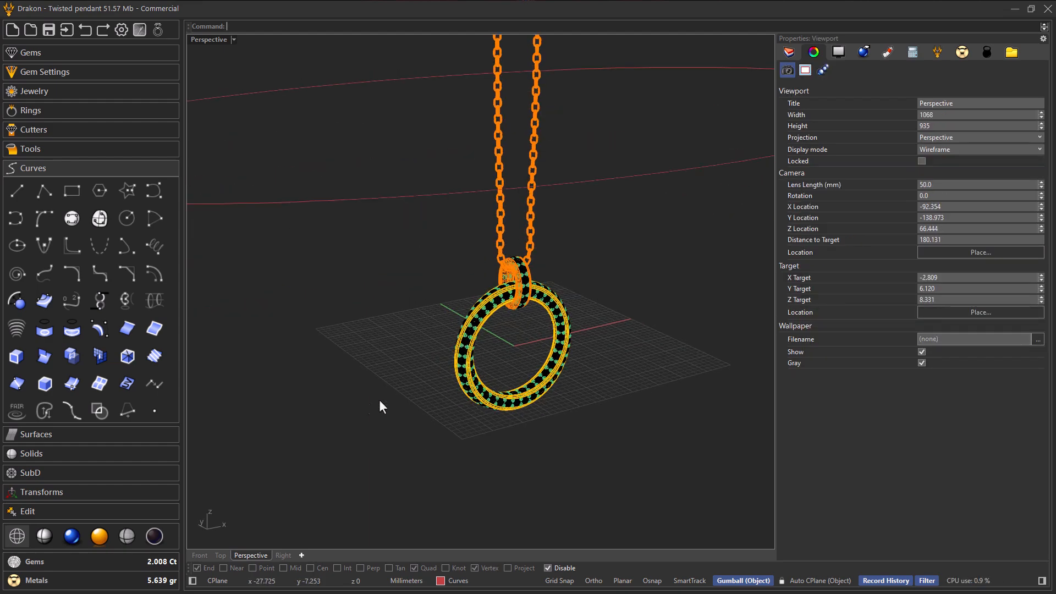
{"action": "left_click", "coordinate": [62, 508]}
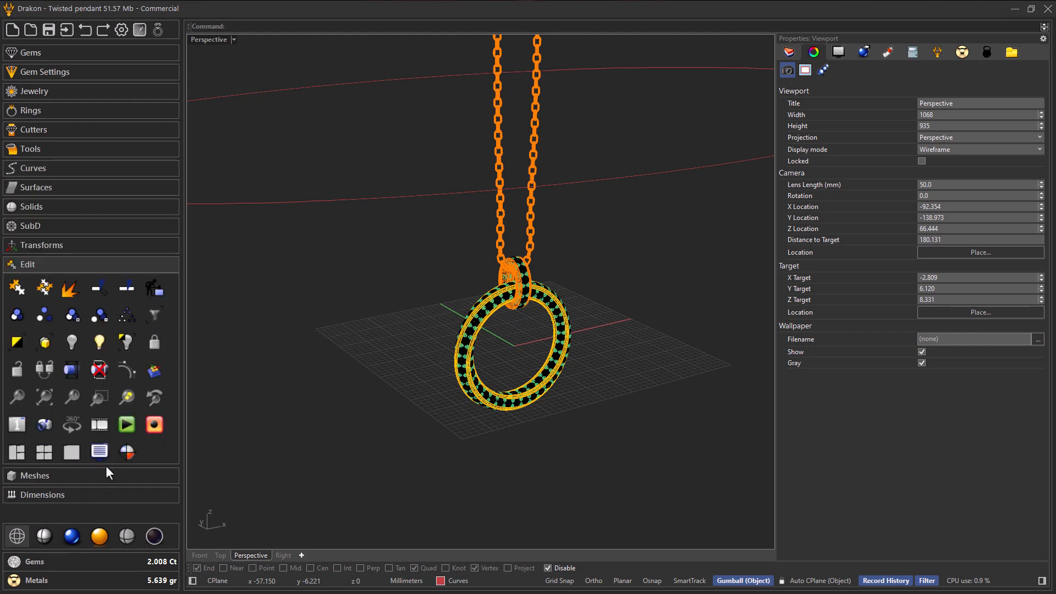
{"action": "right_click", "coordinate": [100, 425]}
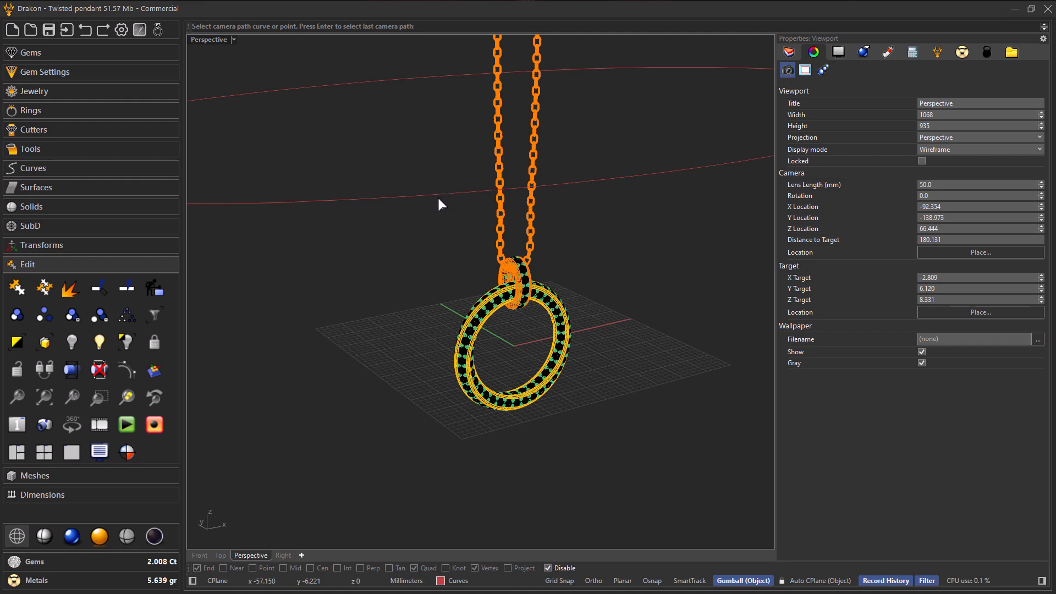
{"action": "key", "text": "Return"}
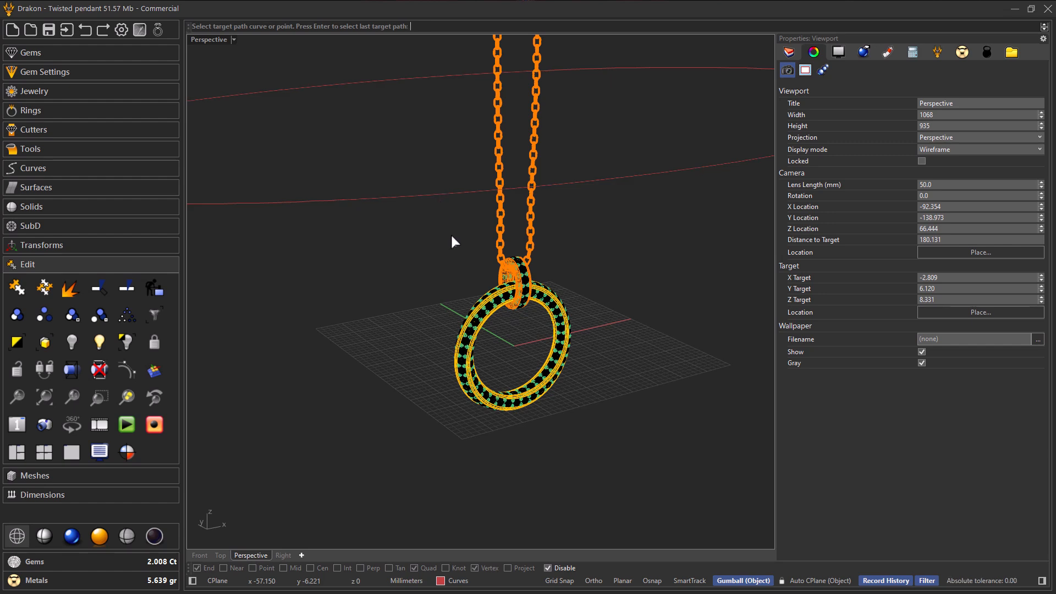
{"action": "left_click_drag", "start_coordinate": [450, 235], "coordinate": [454, 259]}
Place a point object at the origin, in the centre of the pendant ring.
{"action": "left_click", "coordinate": [52, 168]}
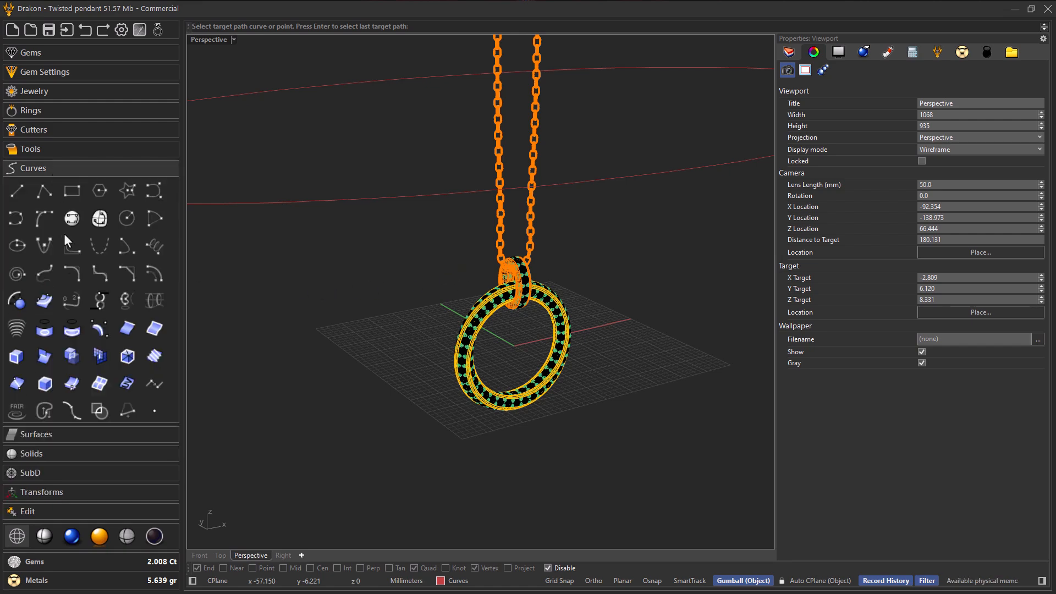
{"action": "left_click", "coordinate": [155, 411]}
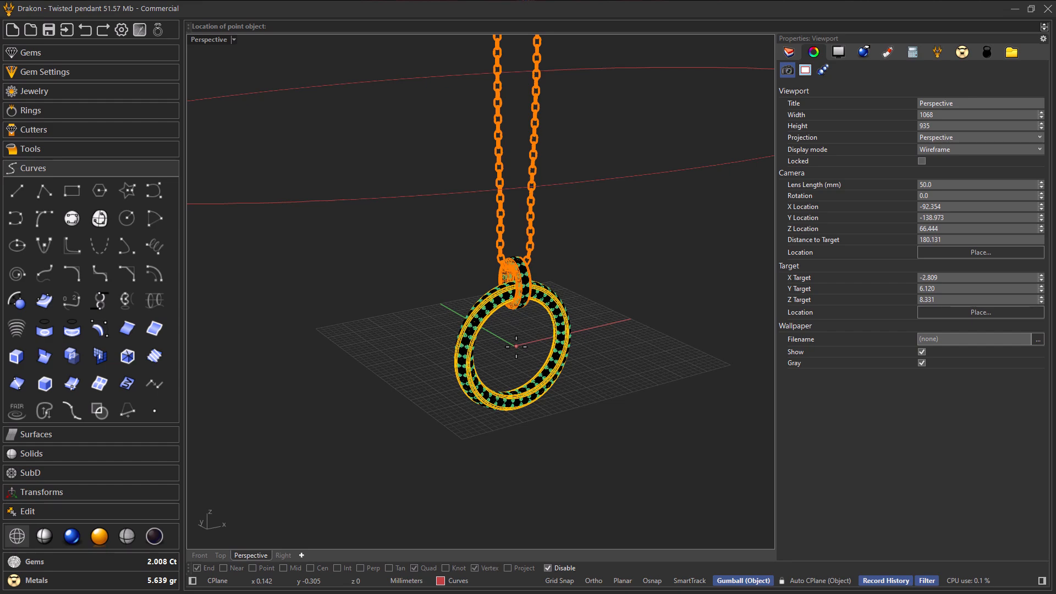
{"action": "left_click", "coordinate": [515, 346]}
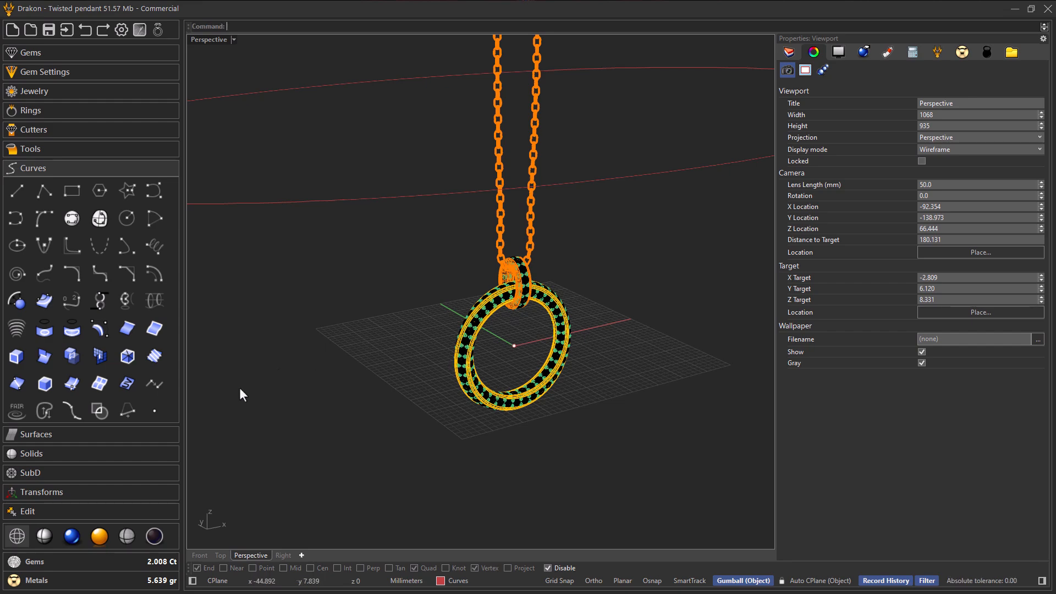
Set up a path animation with the ellipse as camera path, the origin point as target, 222 jpg frames, RenderFull, Perspective viewport and name Drakon.
{"action": "left_click", "coordinate": [80, 511]}
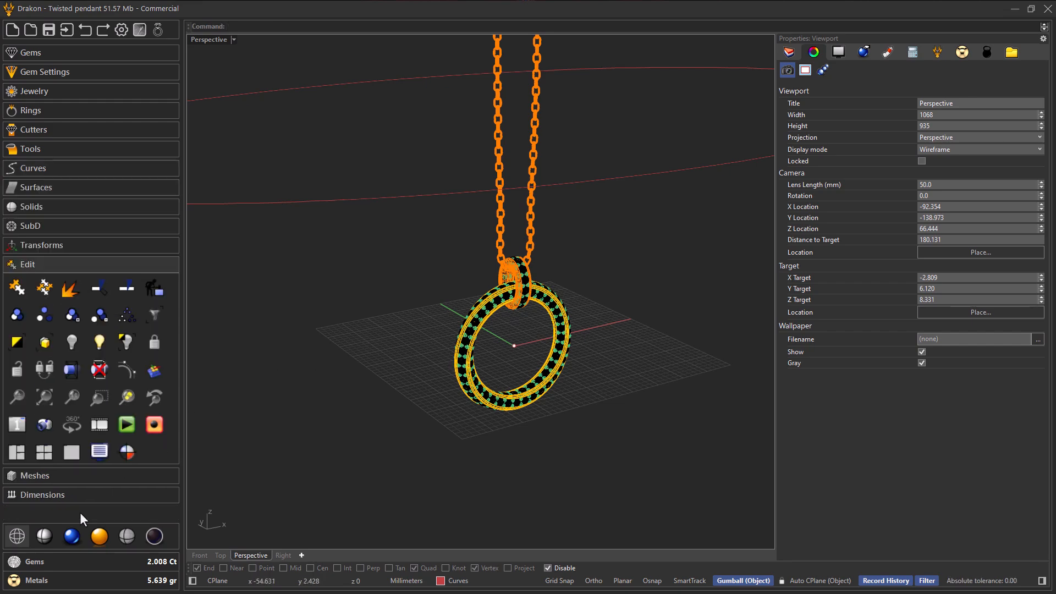
{"action": "right_click", "coordinate": [95, 428]}
{"action": "left_click", "coordinate": [349, 200]}
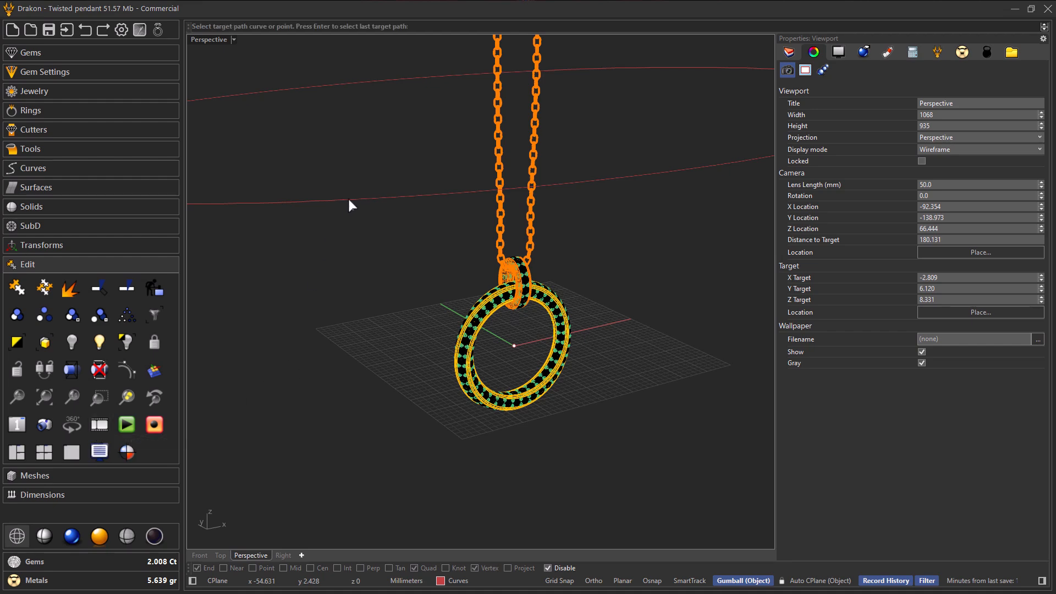
{"action": "left_click", "coordinate": [514, 346]}
{"action": "left_click_drag", "start_coordinate": [537, 233], "coordinate": [517, 235]}
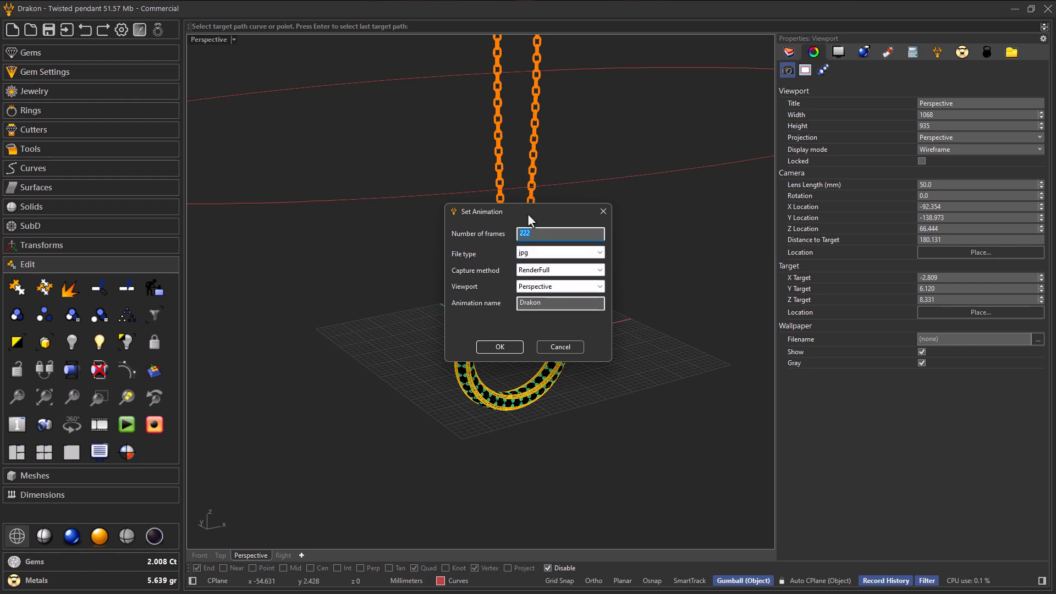
{"action": "left_click_drag", "start_coordinate": [526, 214], "coordinate": [562, 218]}
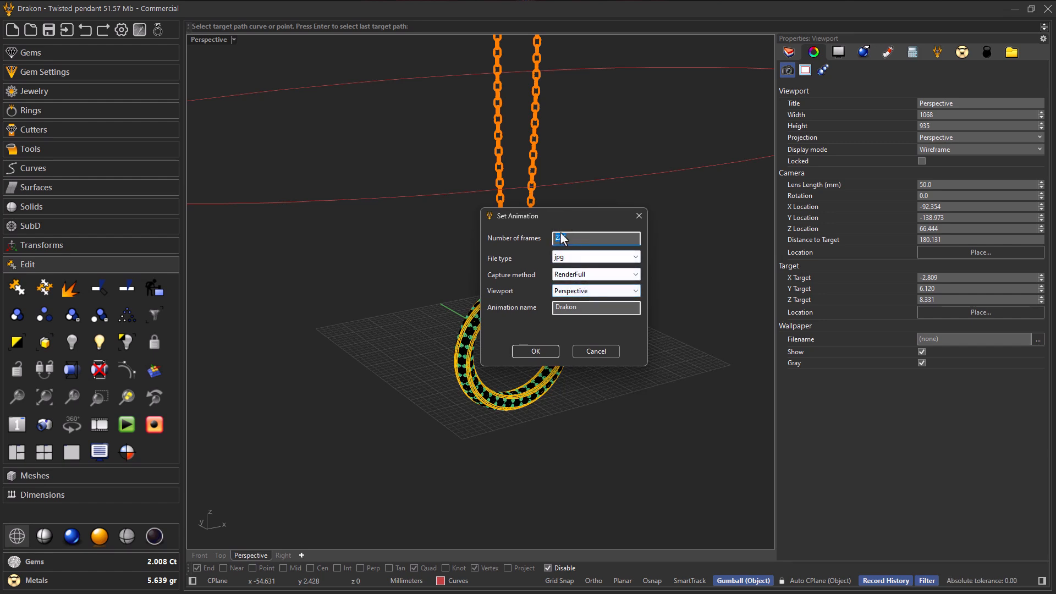
{"action": "left_click", "coordinate": [540, 351]}
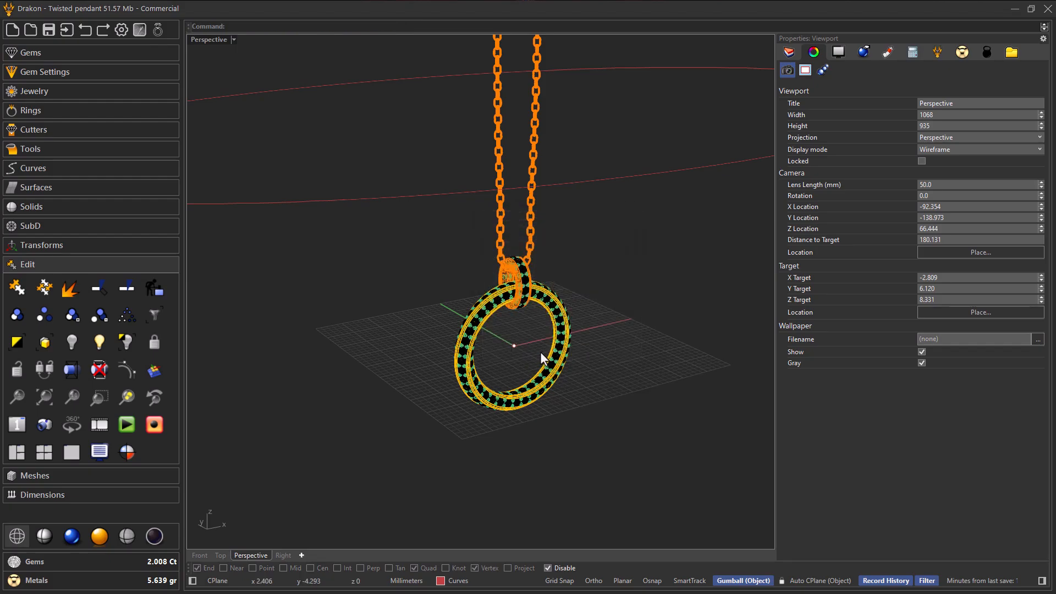
Play the path animation and examine the pendant and its central target point in the Perspective view.
{"action": "scroll", "coordinate": [530, 338], "scroll_direction": "up", "scroll_amount": 2}
{"action": "left_click", "coordinate": [126, 425]}
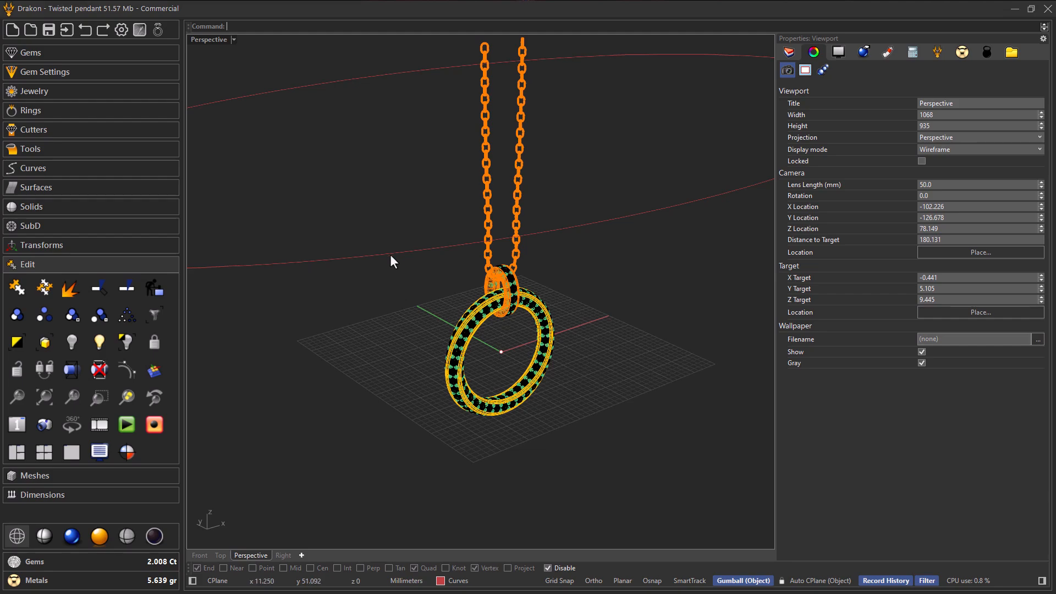
{"action": "scroll", "coordinate": [479, 338], "scroll_direction": "up", "scroll_amount": 5}
{"action": "right_click_drag", "start_coordinate": [477, 335], "coordinate": [470, 343]}
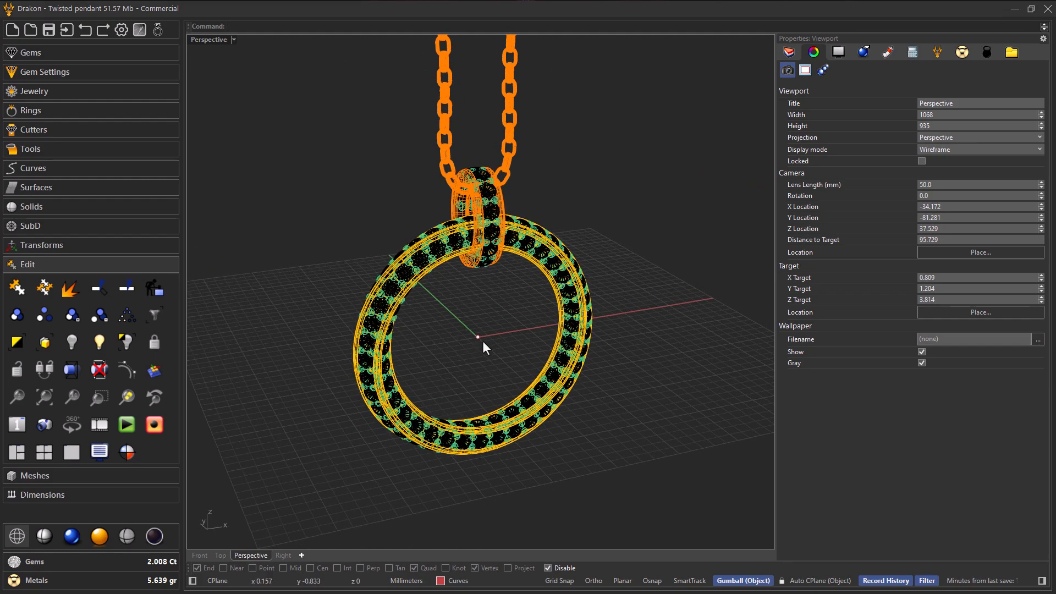
{"action": "mouse_move", "coordinate": [487, 333]}
{"action": "right_mouse_down"}
{"action": "mouse_move", "coordinate": [461, 341]}
{"action": "mouse_move", "coordinate": [490, 347]}
{"action": "right_mouse_up"}
{"action": "scroll", "coordinate": [478, 352], "scroll_direction": "down", "scroll_amount": 2}
{"action": "mouse_move", "coordinate": [477, 352]}
{"action": "right_mouse_down"}
{"action": "mouse_move", "coordinate": [468, 344]}
{"action": "mouse_move", "coordinate": [481, 340]}
{"action": "right_mouse_up"}
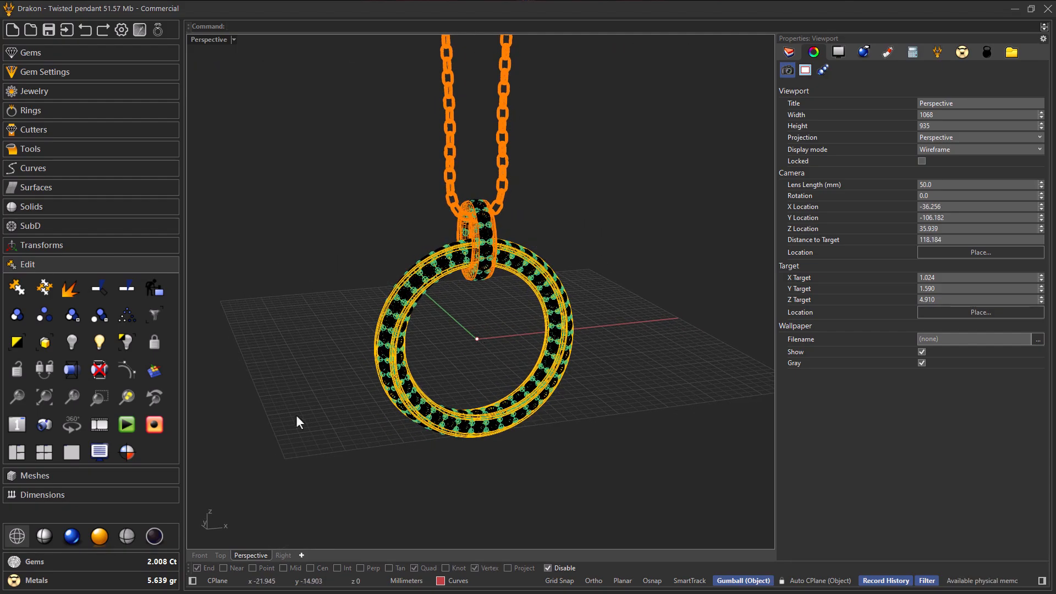
{"action": "left_click", "coordinate": [131, 423]}
Set the animation recording's target folder to New folder on the Desktop and start recording the path animation.
{"action": "left_click", "coordinate": [154, 427]}
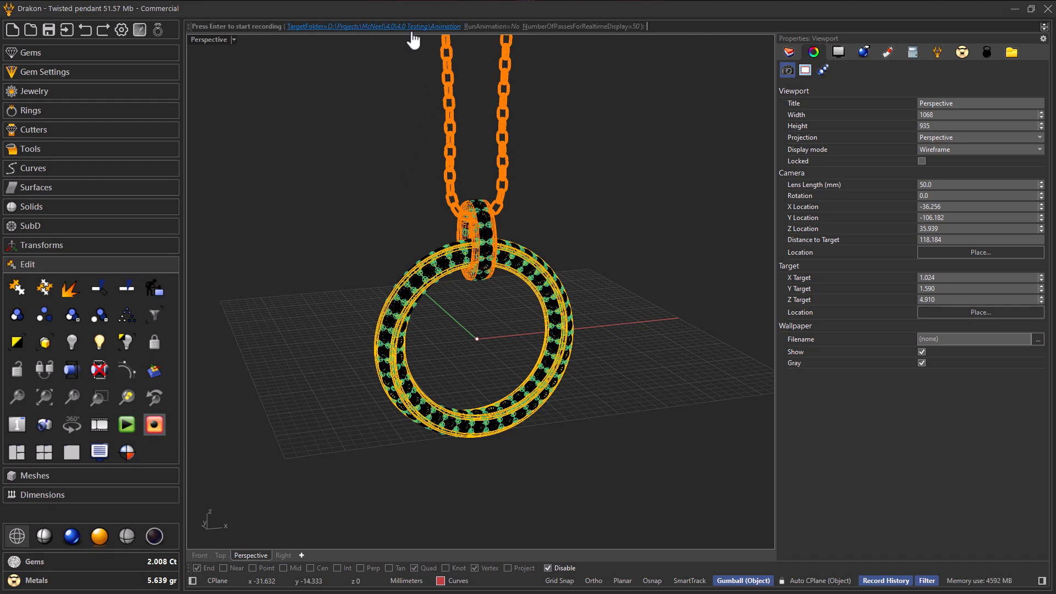
{"action": "left_click", "coordinate": [432, 27]}
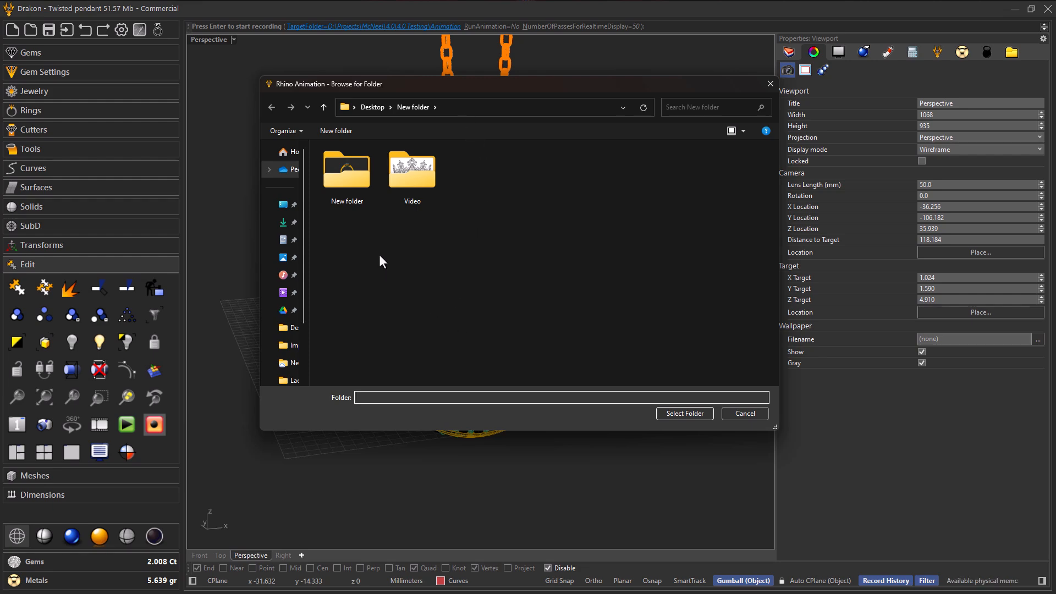
{"action": "left_click", "coordinate": [677, 415]}
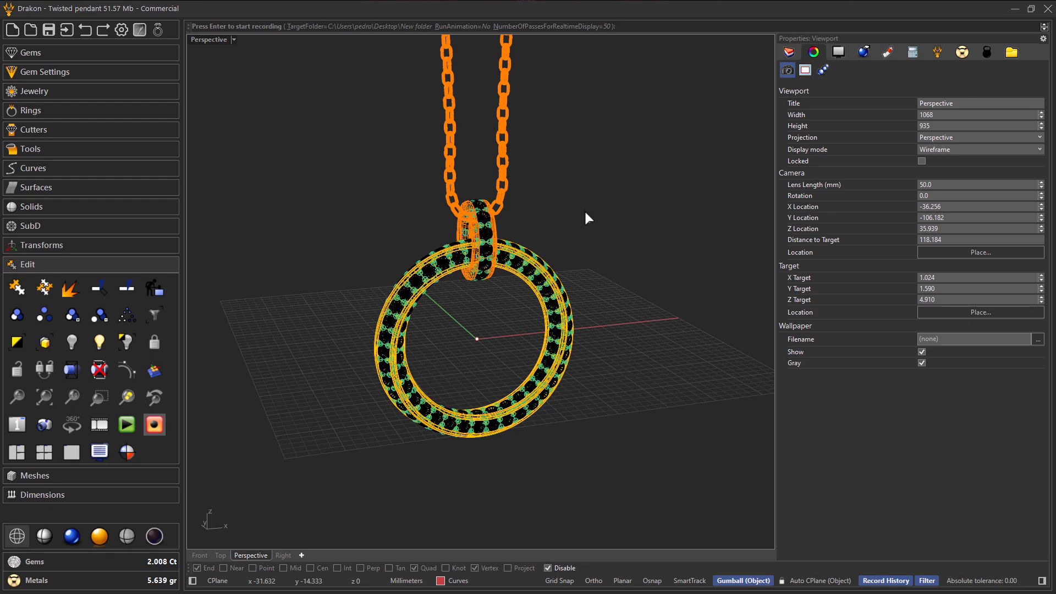
{"action": "key", "text": "Return"}
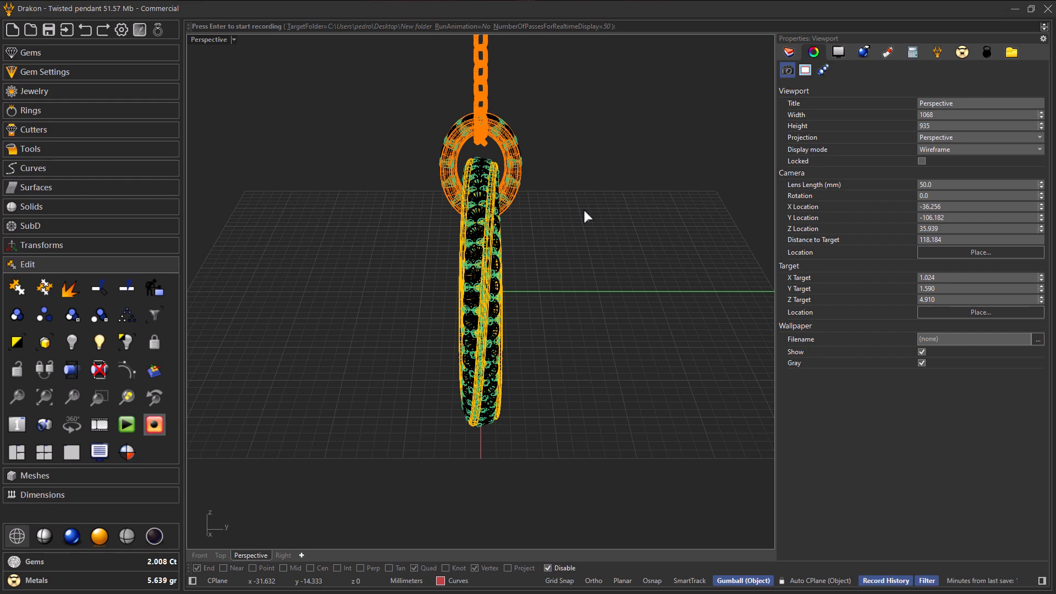
{"action": "key", "text": "Return"}
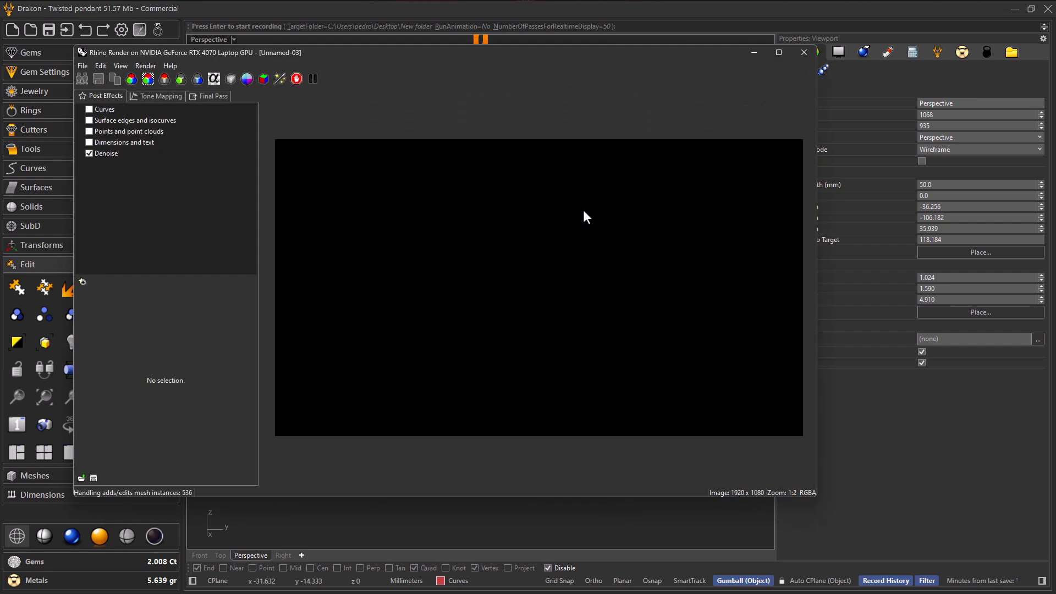